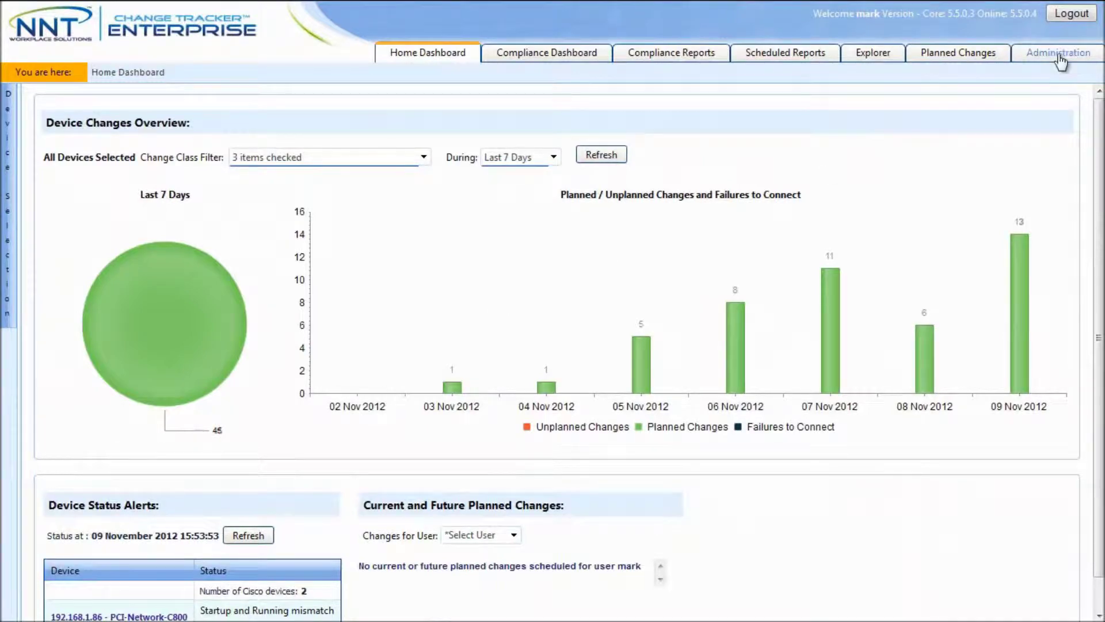
Open the form for adding a planned change and check its change class filter options.
{"action": "left_click", "coordinate": [1059, 55]}
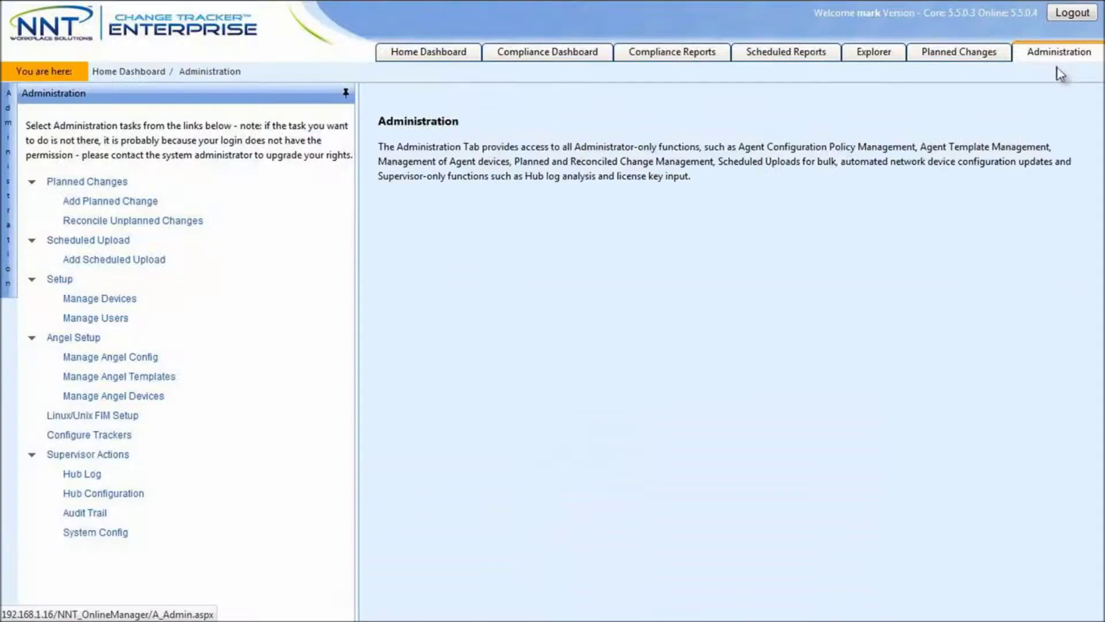
{"action": "left_click", "coordinate": [119, 203]}
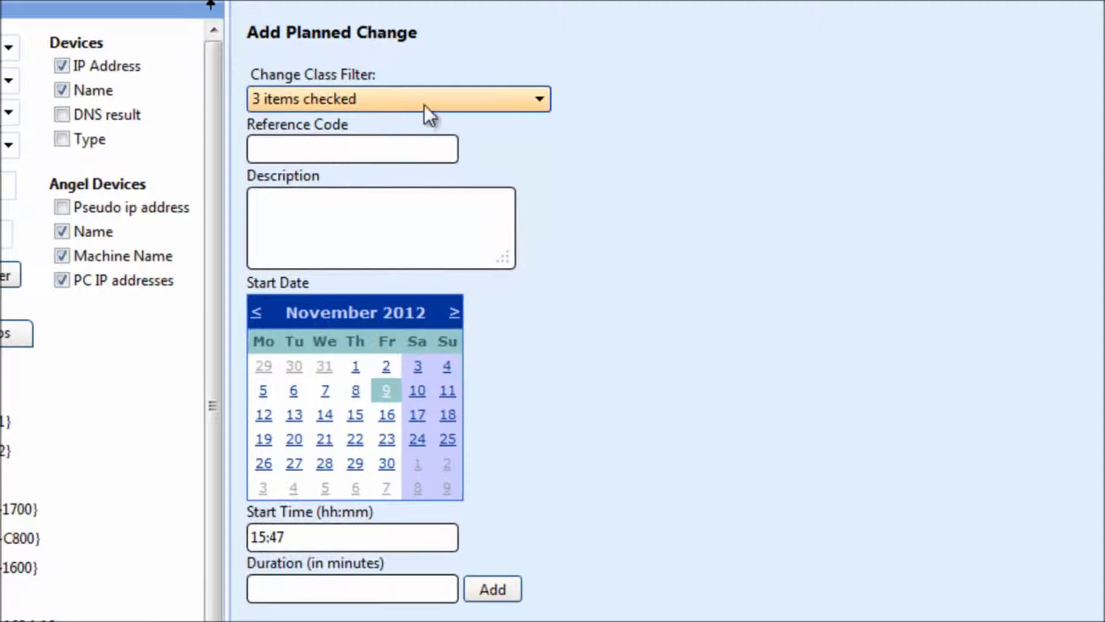
{"action": "left_click", "coordinate": [537, 101]}
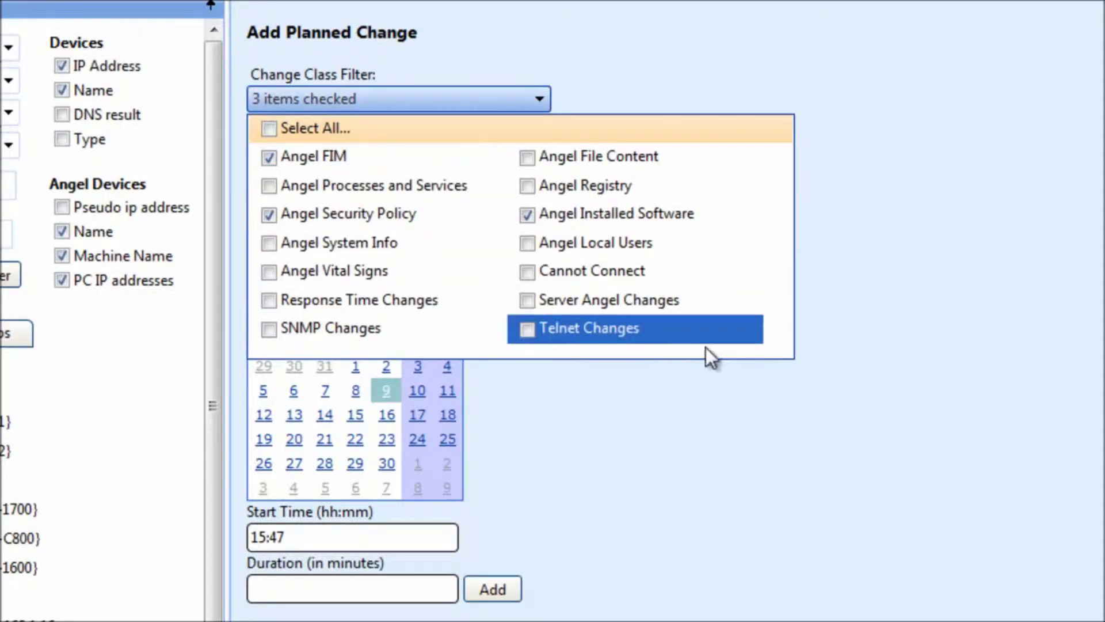
{"action": "left_click", "coordinate": [831, 345]}
Set the planned change's reference code to "RFC - Demo change to System32".
{"action": "left_click", "coordinate": [309, 149]}
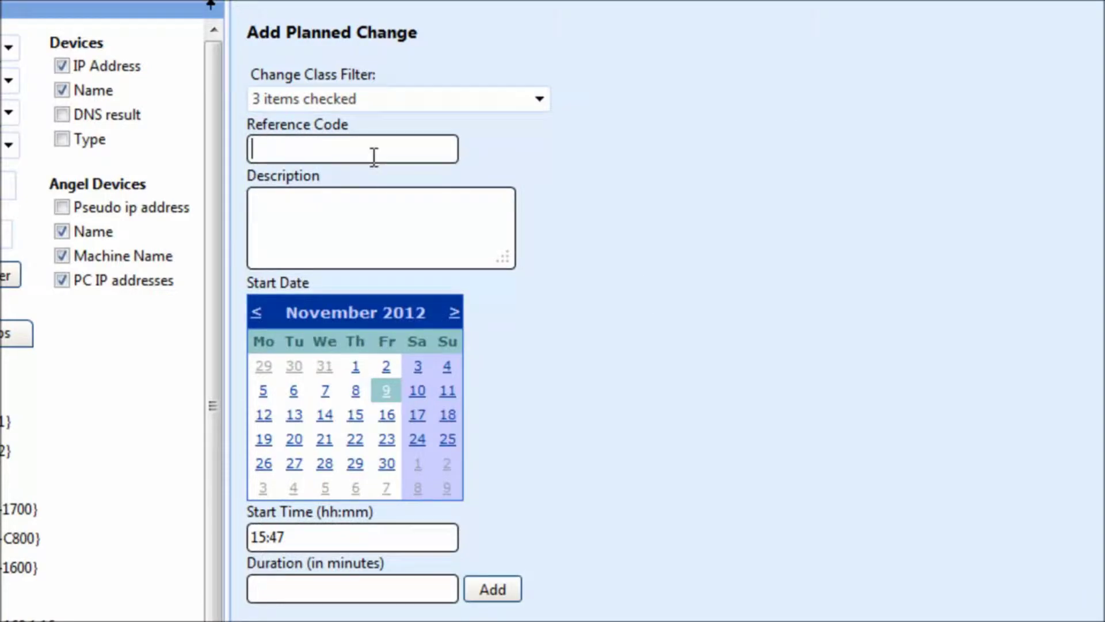
{"action": "type", "text": "RFC"}
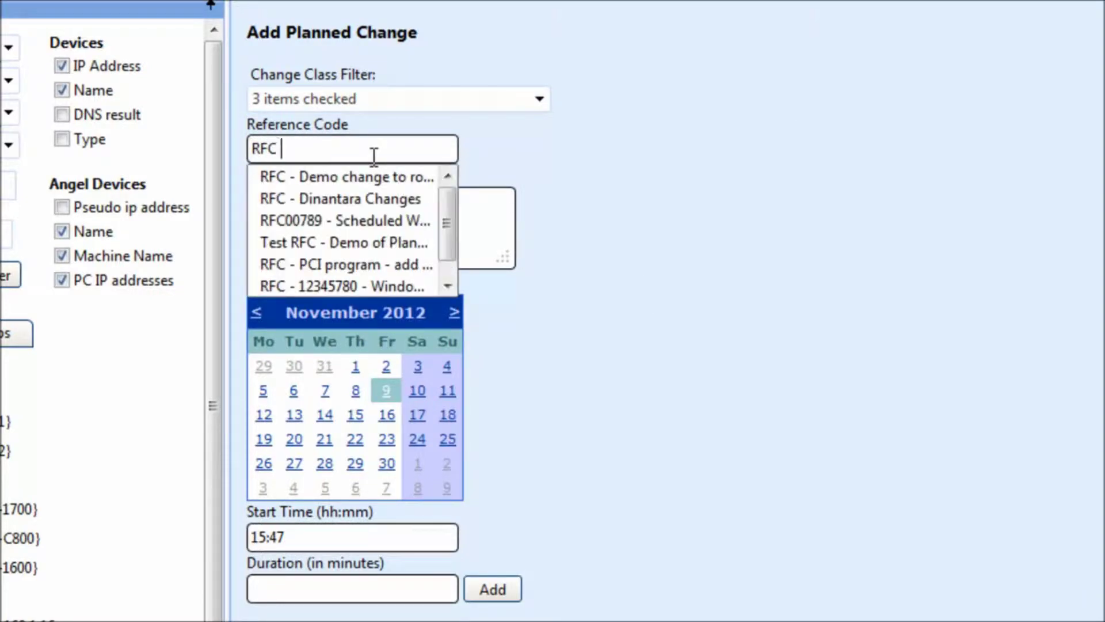
{"action": "type", "text": " - Demo "}
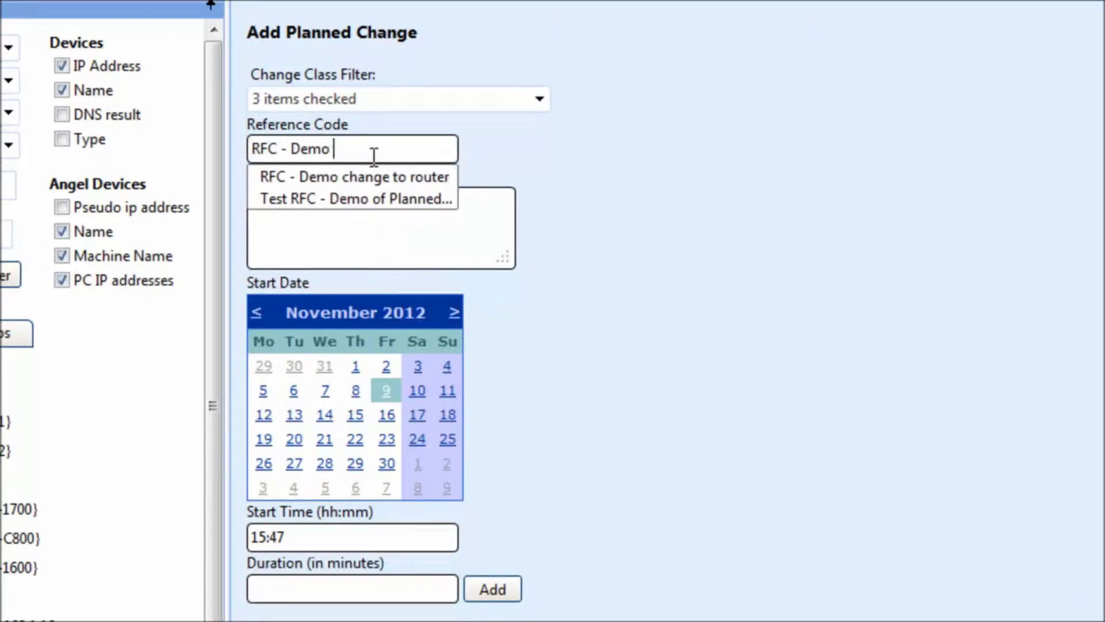
{"action": "type", "text": "change to System"}
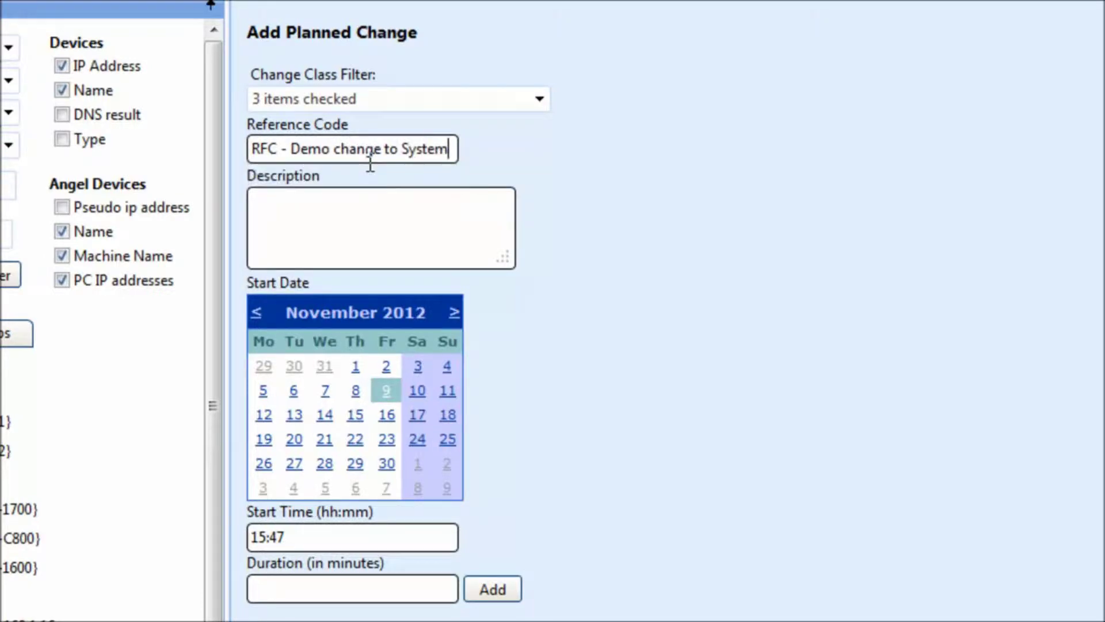
{"action": "type", "text": "32"}
{"action": "key", "text": "Tab"}
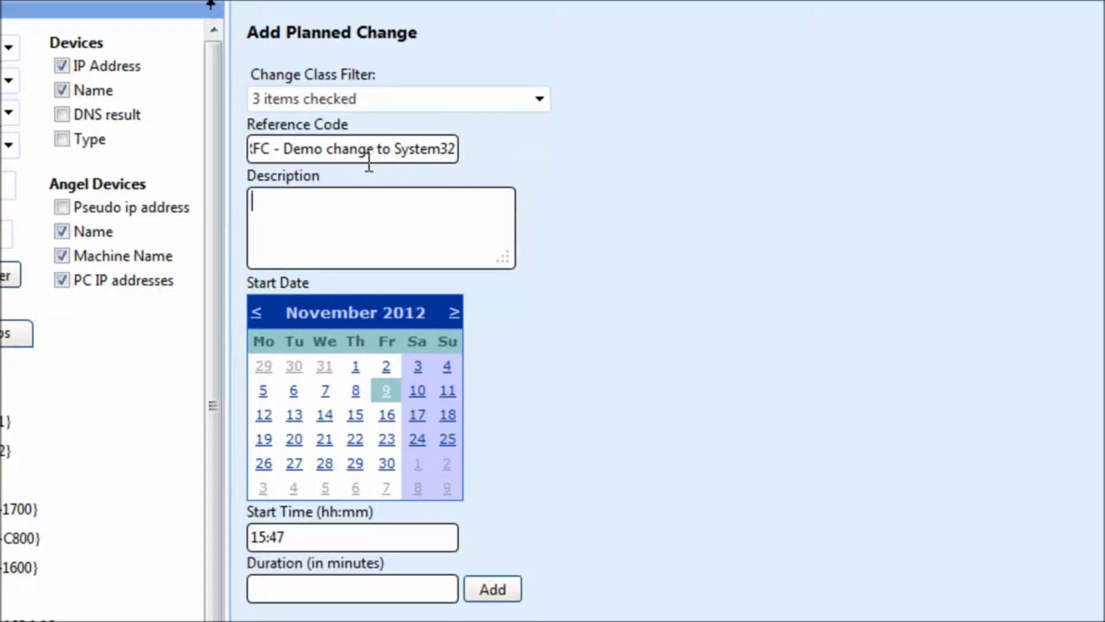
Add the planned change with the description "I am making a demo file change" and a duration of 5 minutes.
{"action": "type", "text": "I am making a d"}
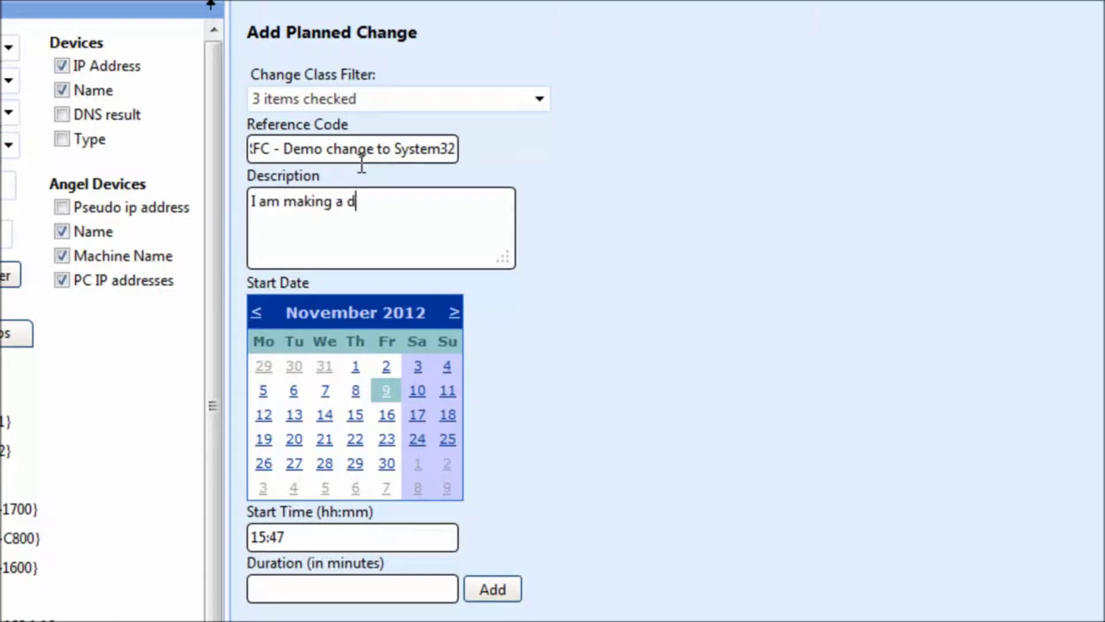
{"action": "type", "text": "emo file change"}
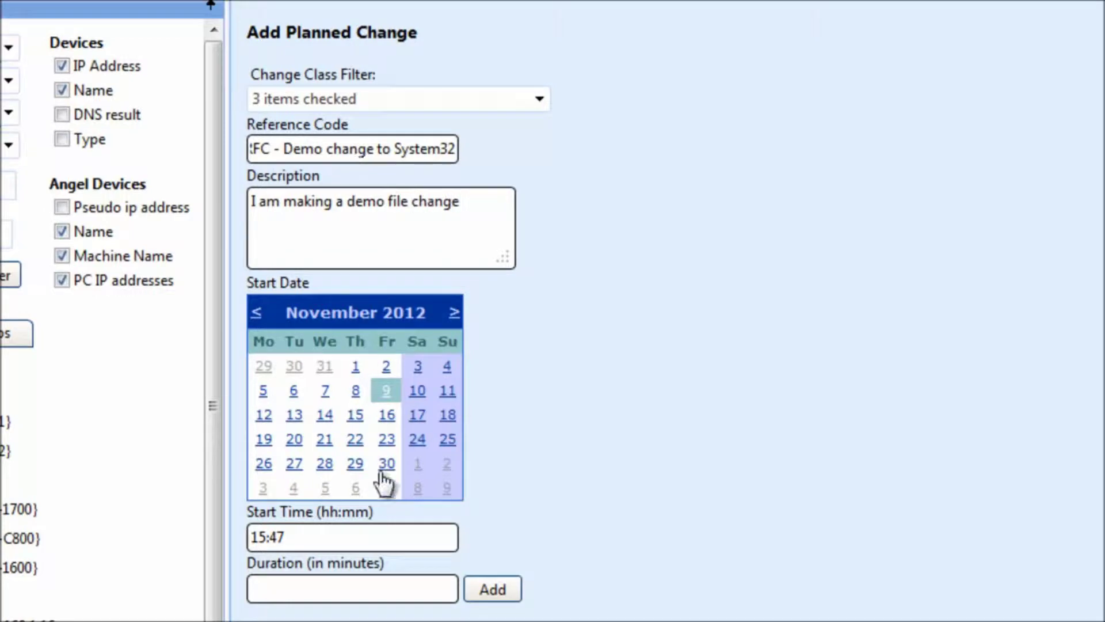
{"action": "left_click", "coordinate": [292, 591]}
{"action": "type", "text": "5"}
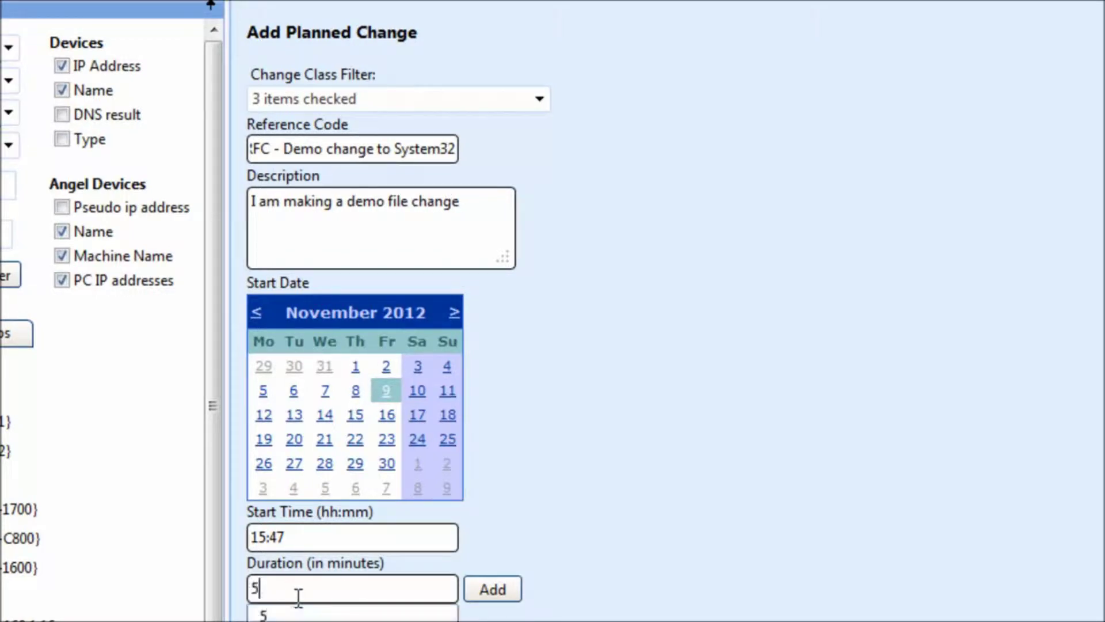
{"action": "key", "text": "Down"}
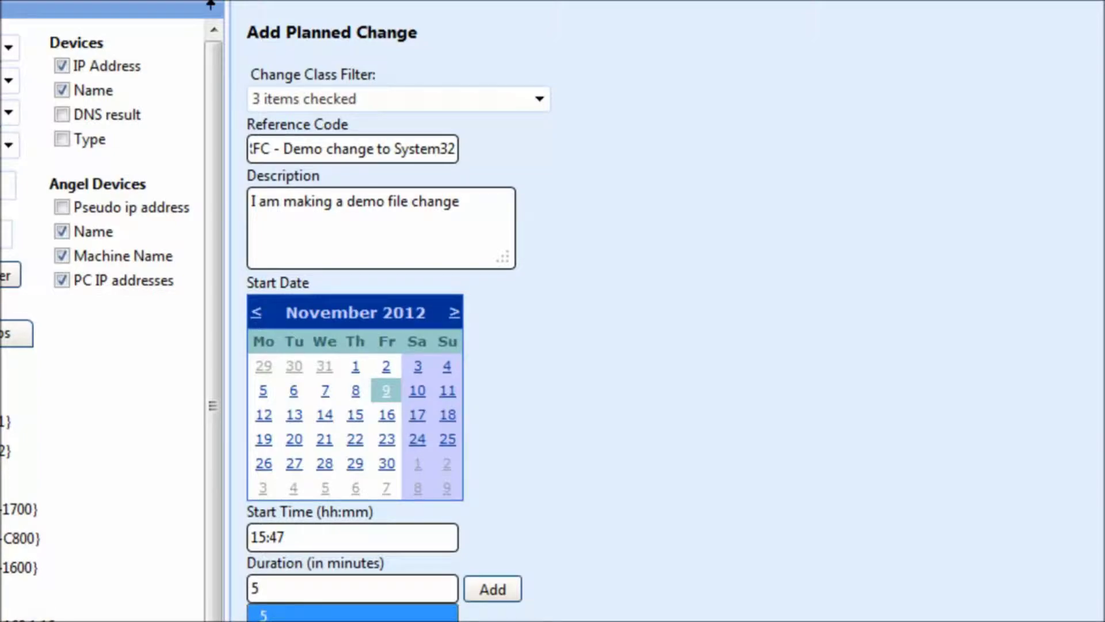
{"action": "key", "text": "Return"}
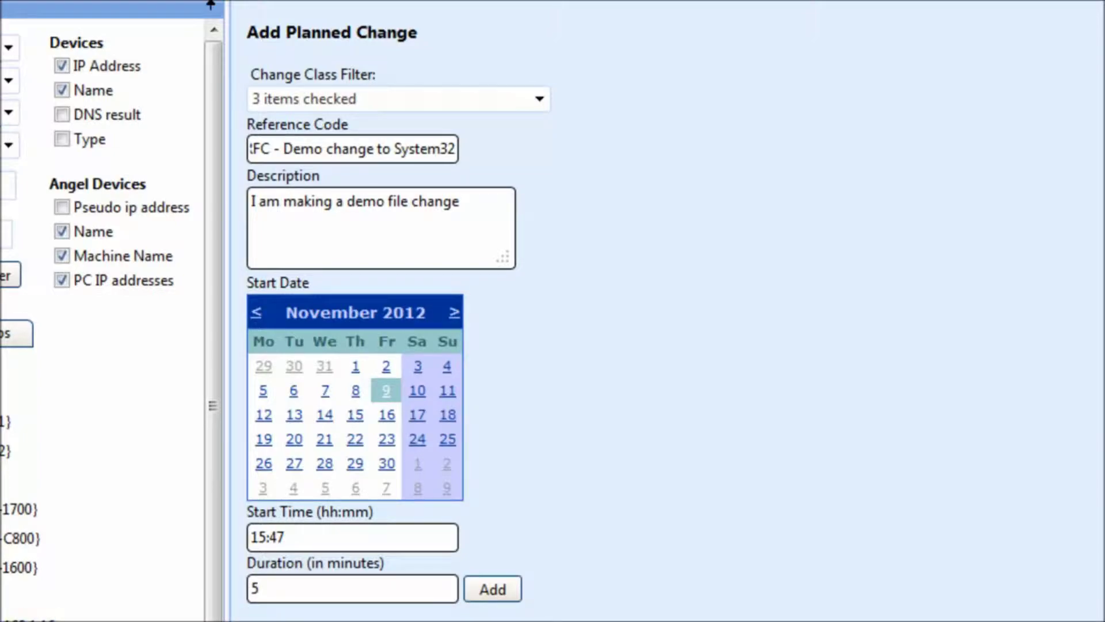
{"action": "left_click", "coordinate": [494, 593]}
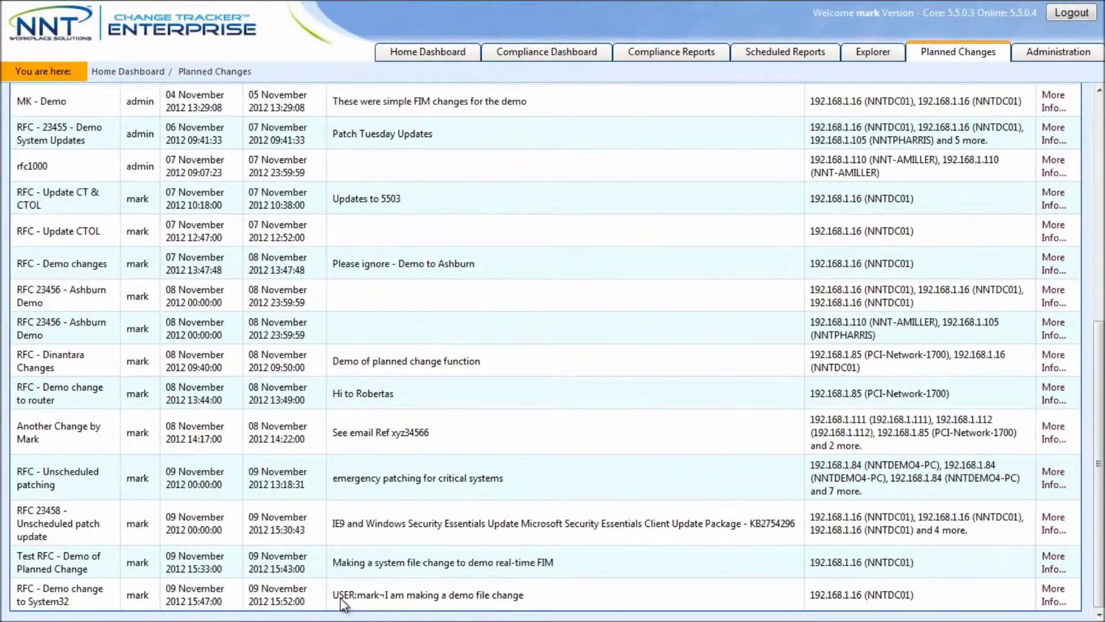
Check the System32 change's description in the planned changes list and select device NNTDC01 in the explorer.
{"action": "left_click_drag", "start_coordinate": [340, 597], "coordinate": [380, 595]}
{"action": "left_click", "coordinate": [855, 63]}
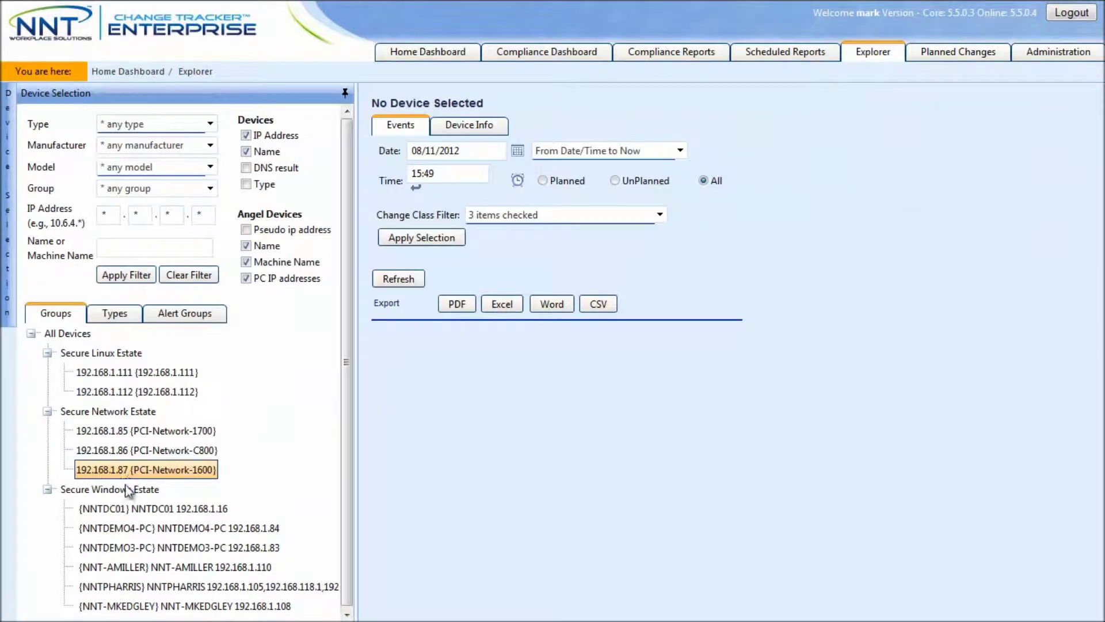
{"action": "left_click", "coordinate": [130, 511]}
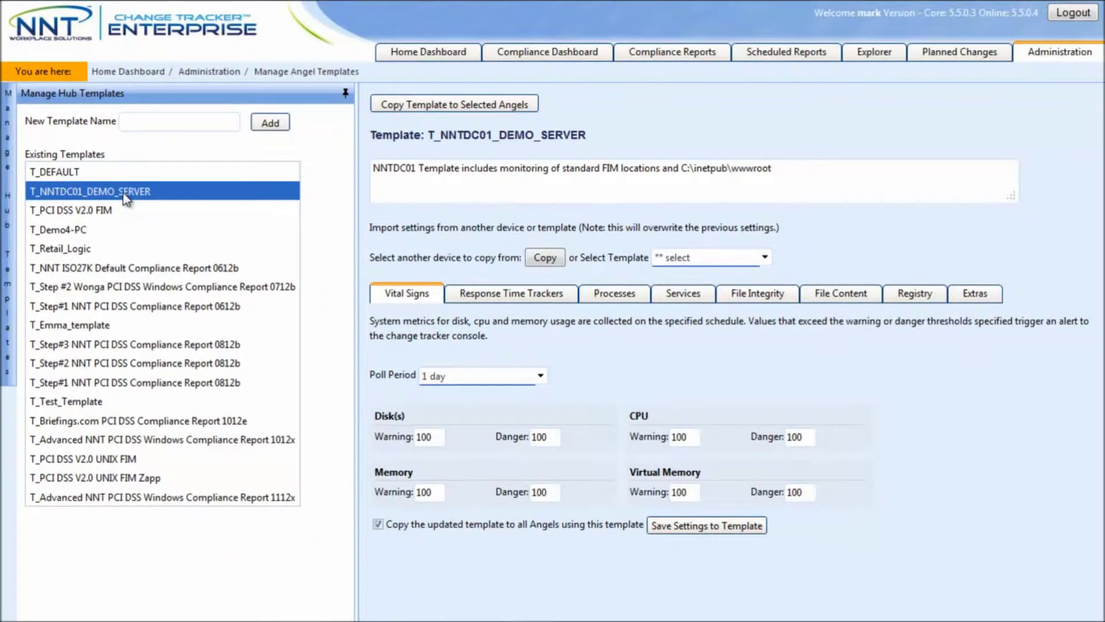
Examine the tracked folders and file extension filters in the file integrity settings of template T_NNTDC01_DEMO_SERVER.
{"action": "left_click", "coordinate": [776, 299]}
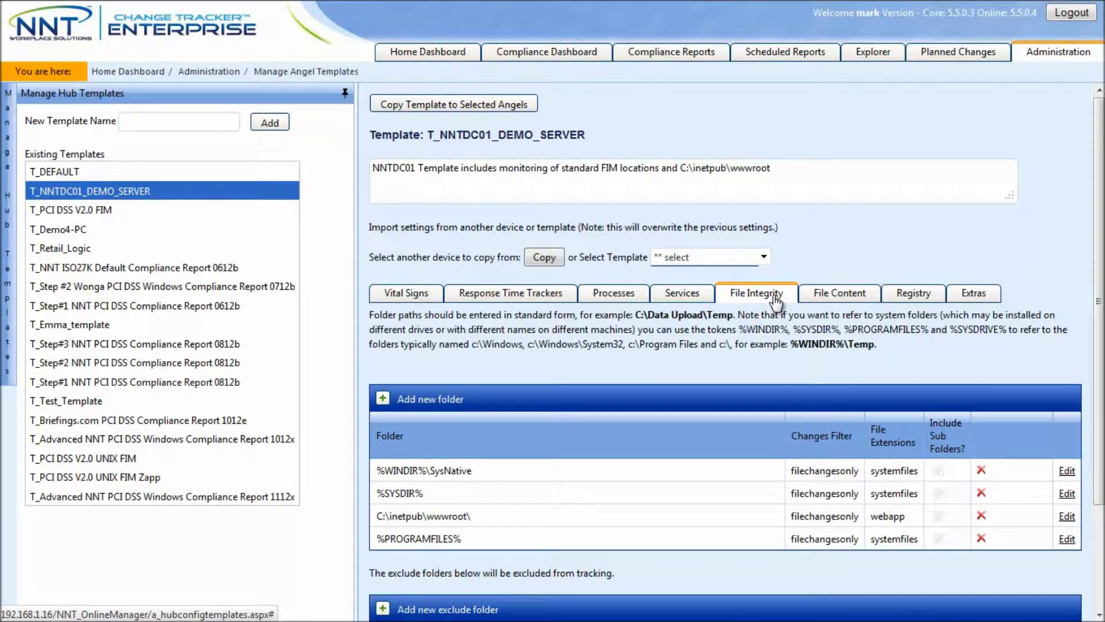
{"action": "scroll", "coordinate": [576, 437], "scroll_direction": "down", "scroll_amount": 3}
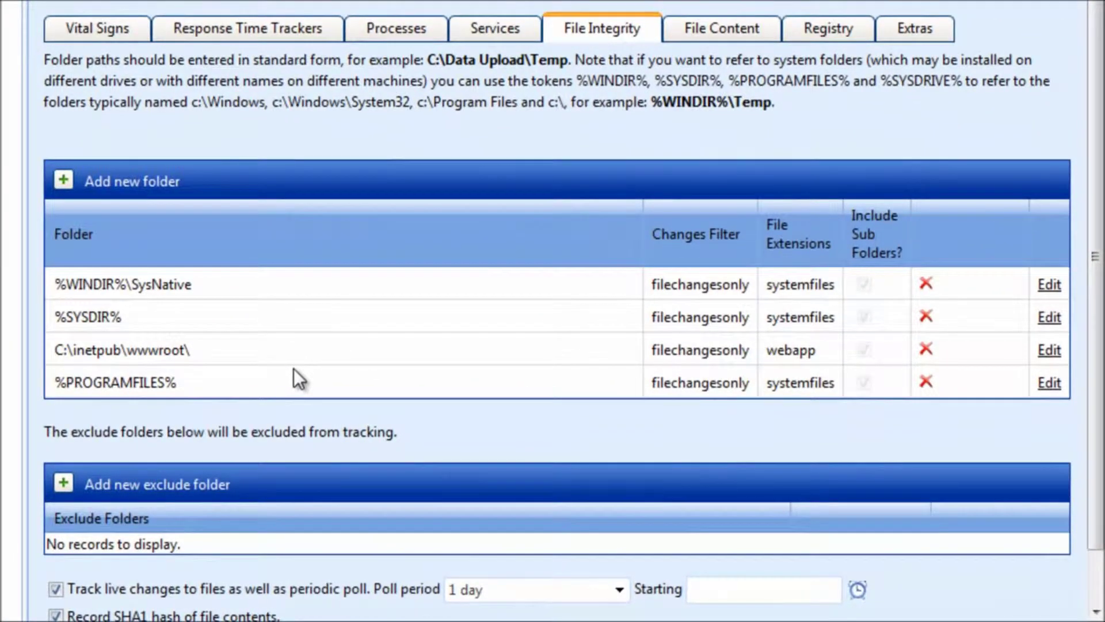
{"action": "scroll", "coordinate": [296, 369], "scroll_direction": "down", "scroll_amount": 2}
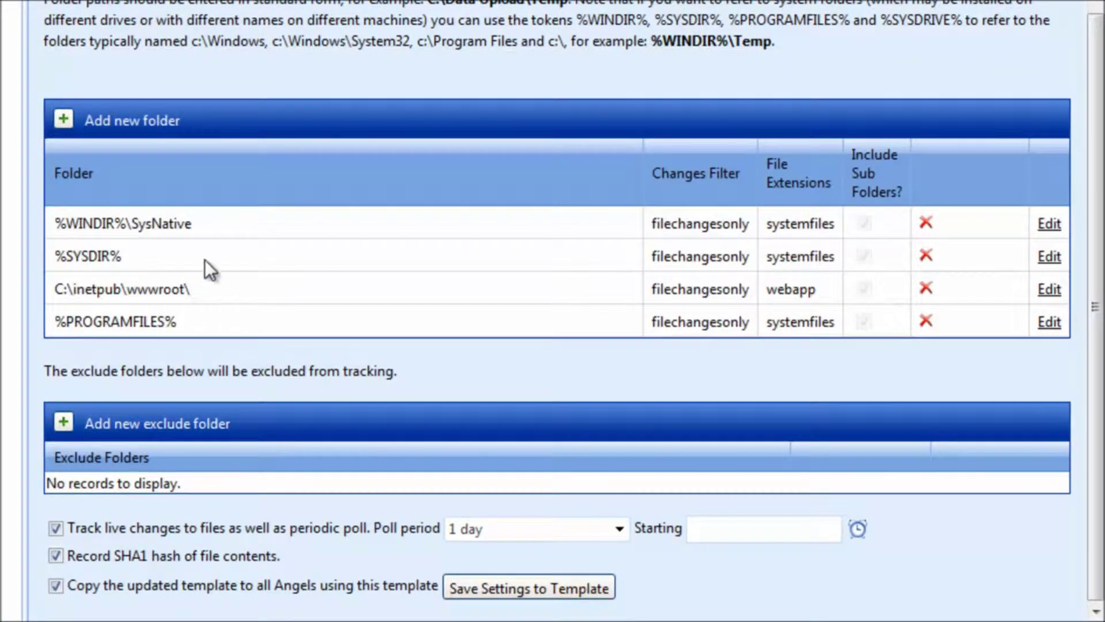
{"action": "left_click_drag", "start_coordinate": [192, 223], "coordinate": [60, 216]}
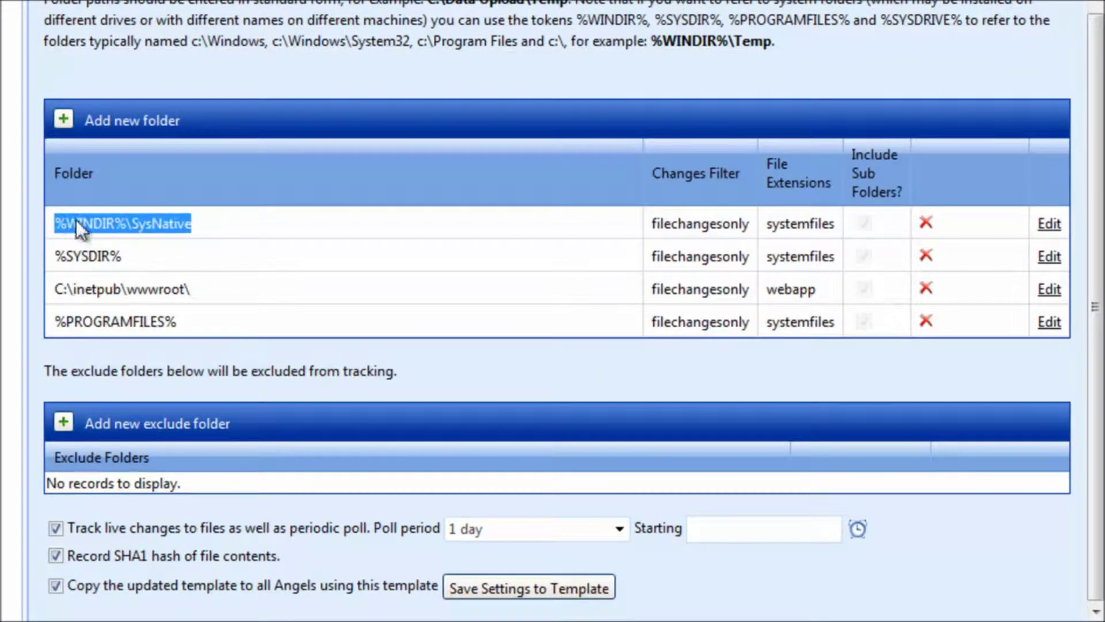
{"action": "left_click_drag", "start_coordinate": [127, 256], "coordinate": [97, 257]}
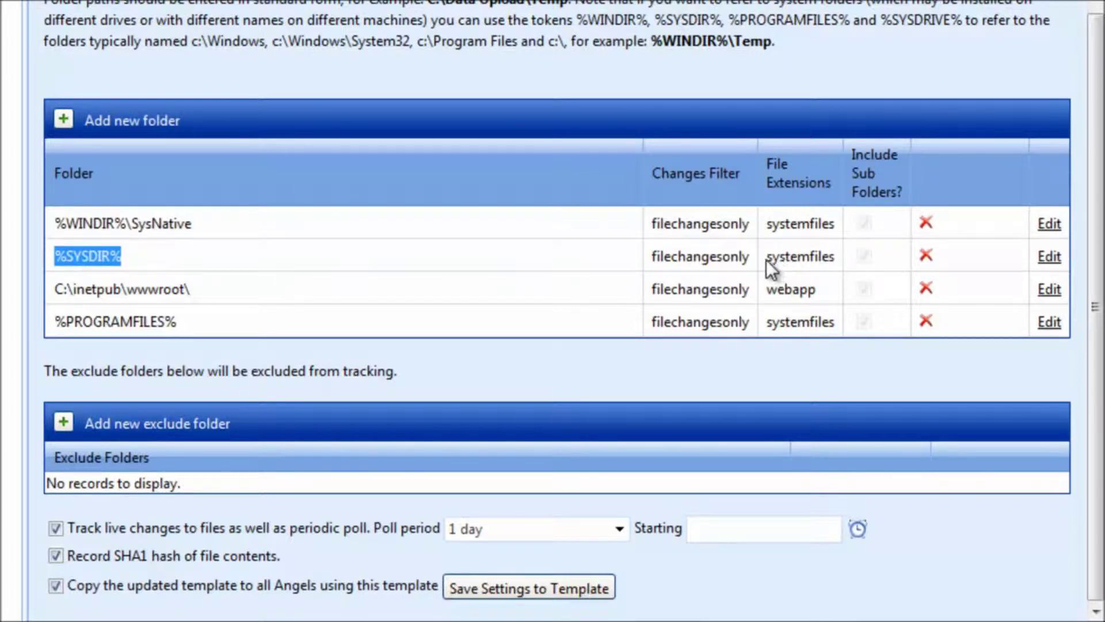
{"action": "left_click_drag", "start_coordinate": [765, 260], "coordinate": [837, 261]}
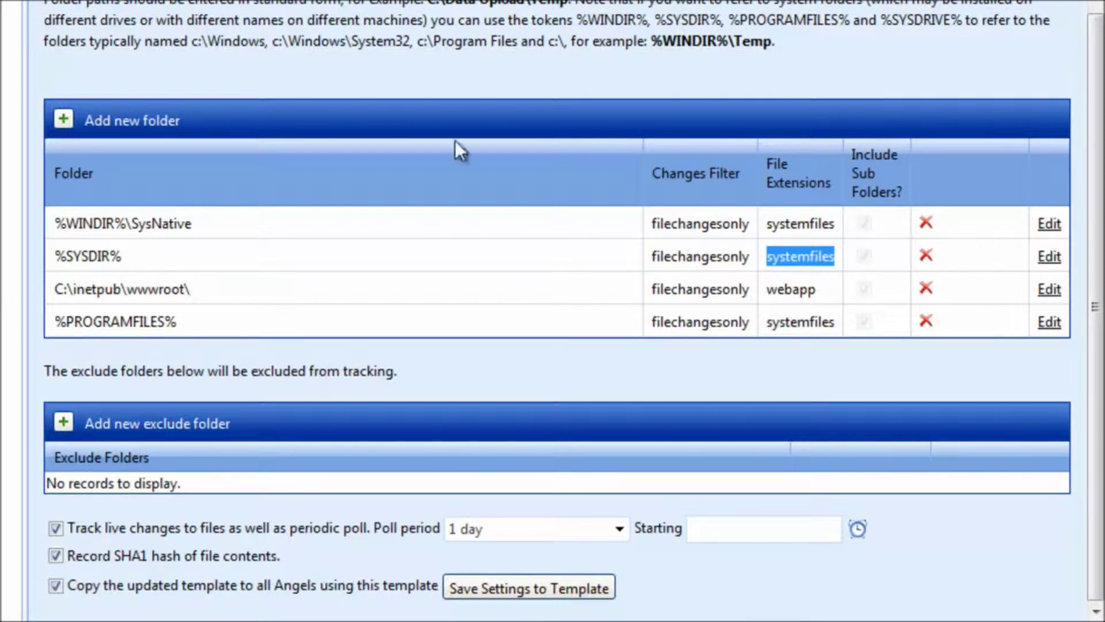
{"action": "left_click", "coordinate": [128, 122]}
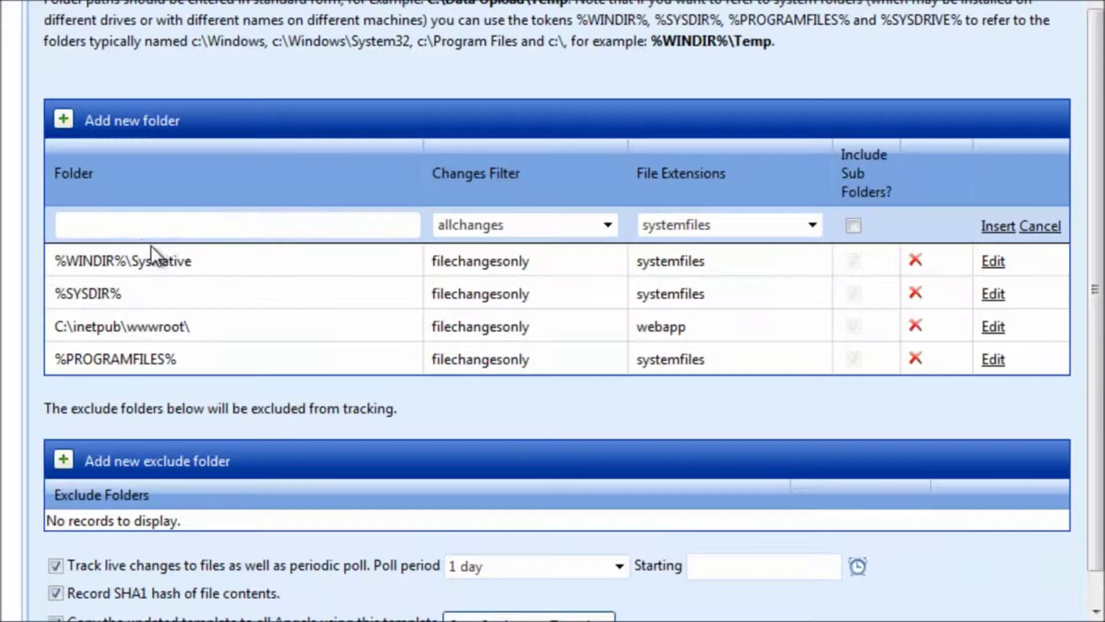
{"action": "left_click", "coordinate": [104, 222]}
{"action": "left_click", "coordinate": [103, 221]}
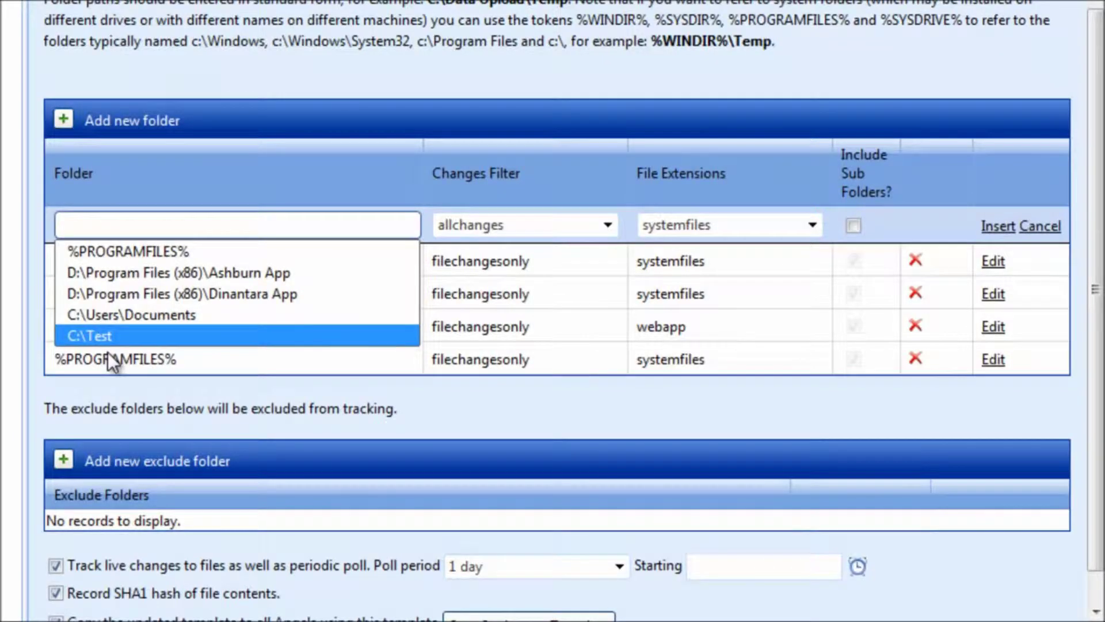
{"action": "left_click", "coordinate": [91, 335]}
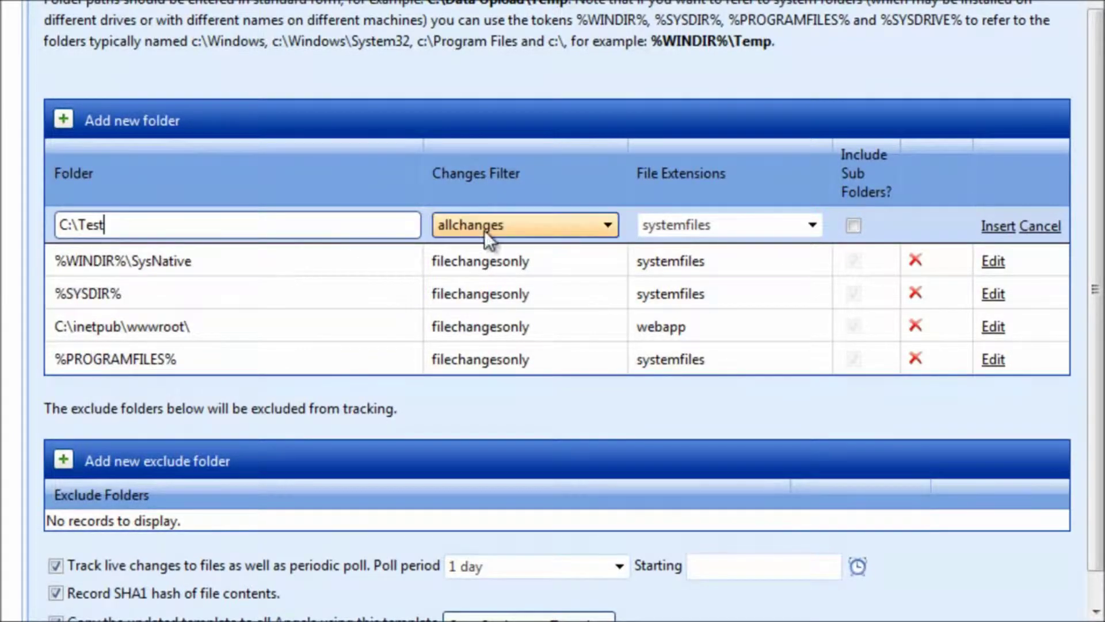
{"action": "left_click", "coordinate": [599, 227]}
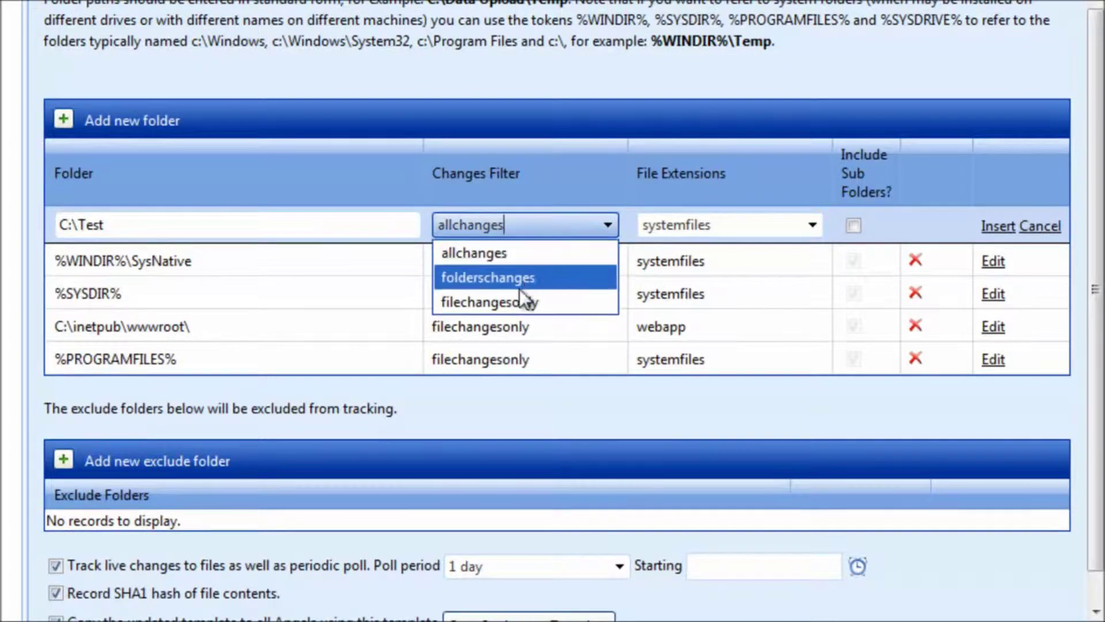
{"action": "left_click", "coordinate": [531, 302]}
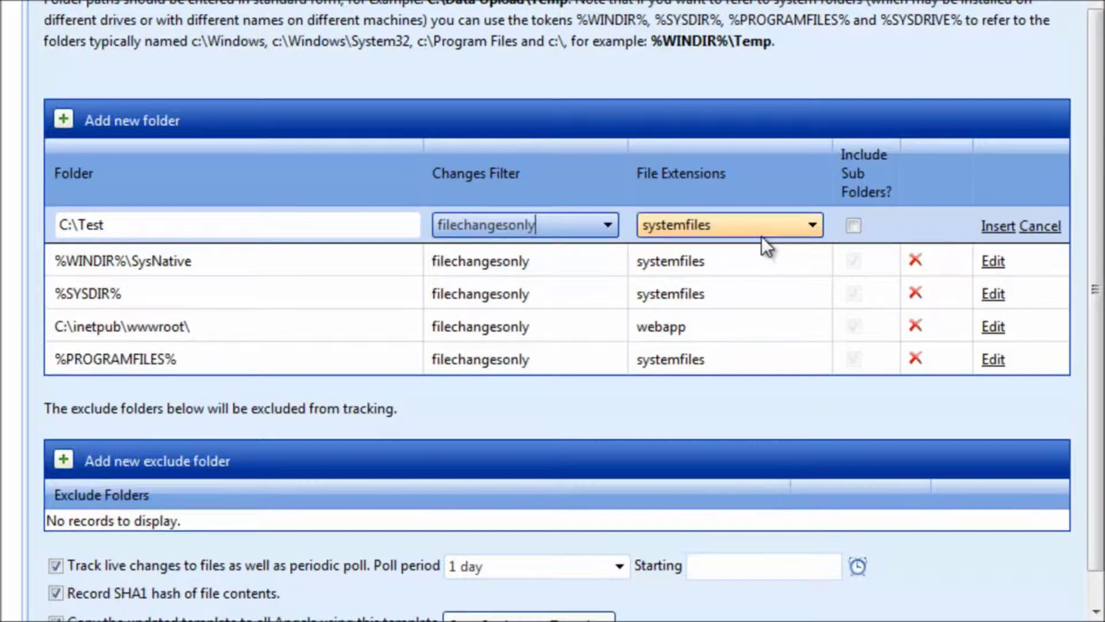
{"action": "left_click", "coordinate": [818, 219]}
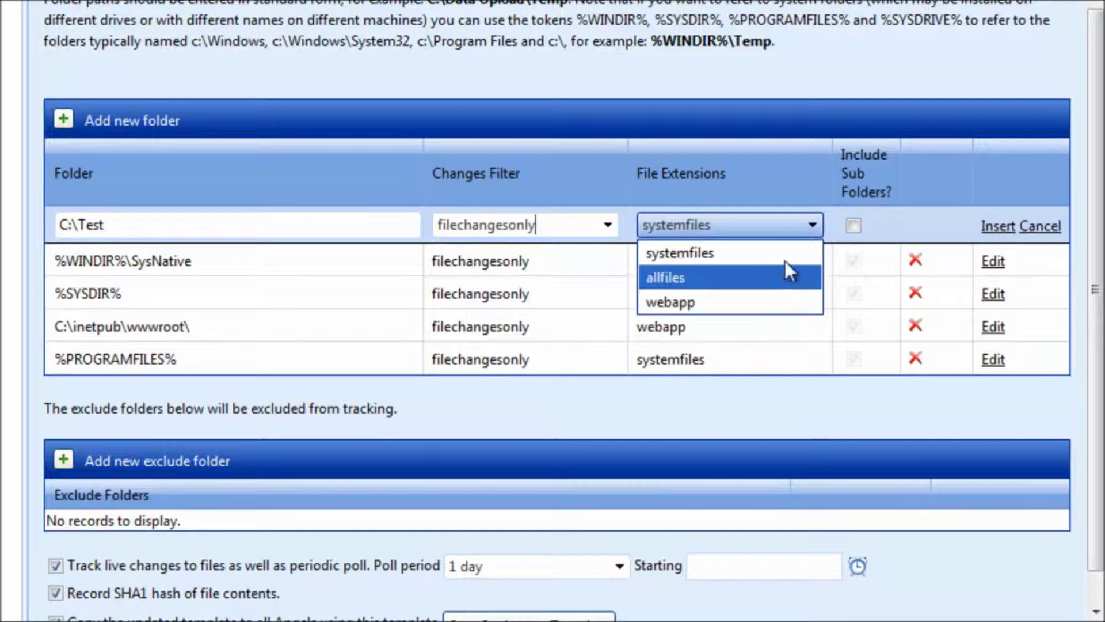
{"action": "left_click", "coordinate": [1026, 228]}
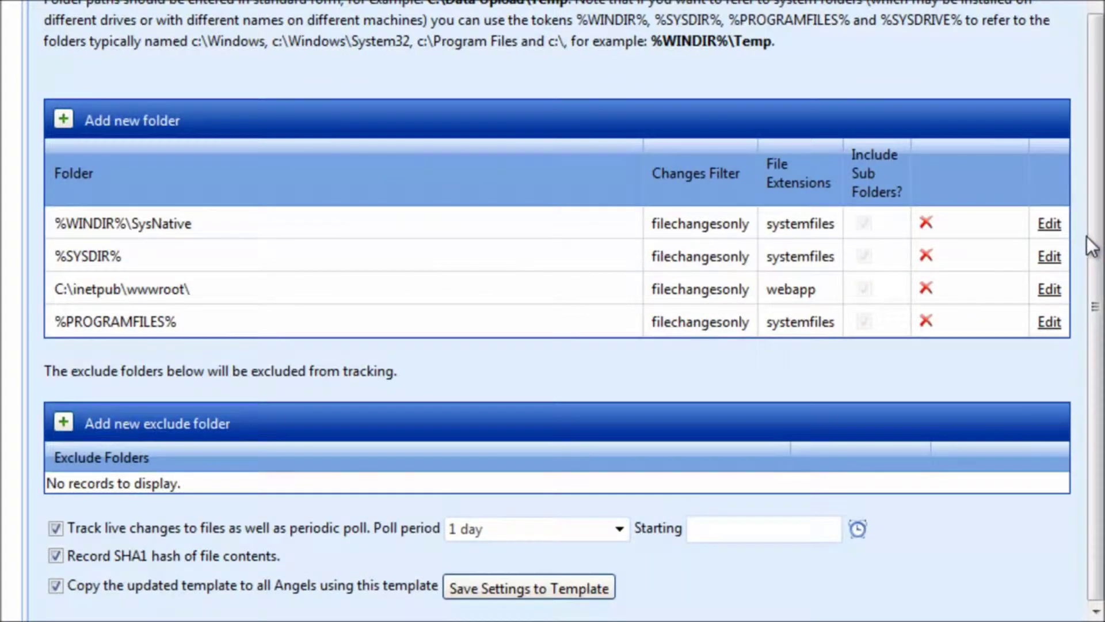
Examine the template's options for excluded folders and for tracking live file changes.
{"action": "left_click", "coordinate": [122, 433]}
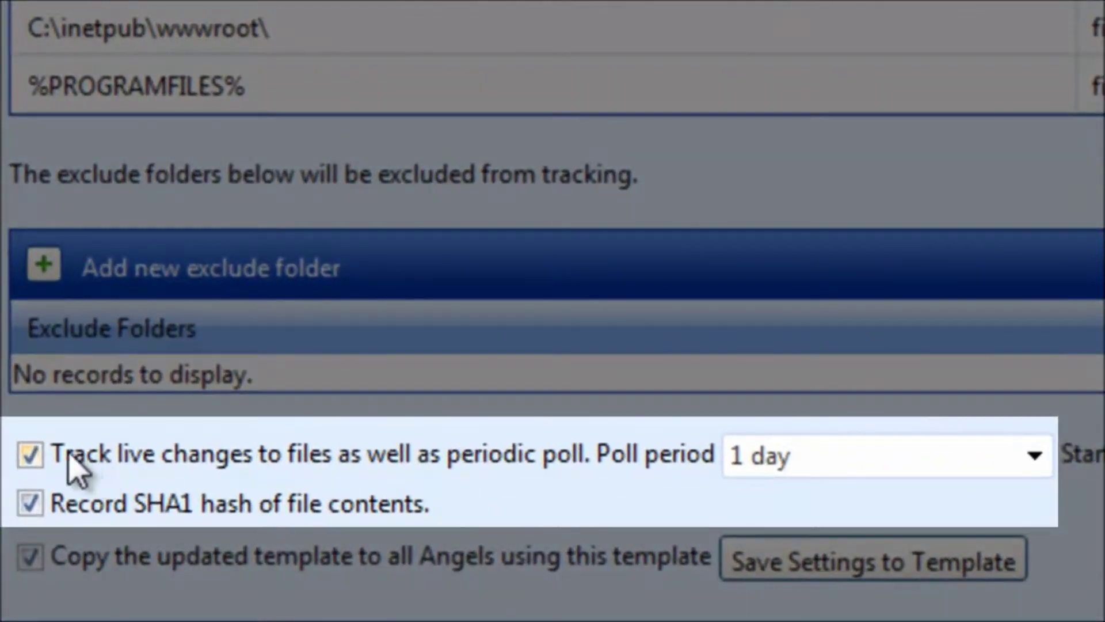
{"action": "left_click_drag", "start_coordinate": [52, 455], "coordinate": [332, 456]}
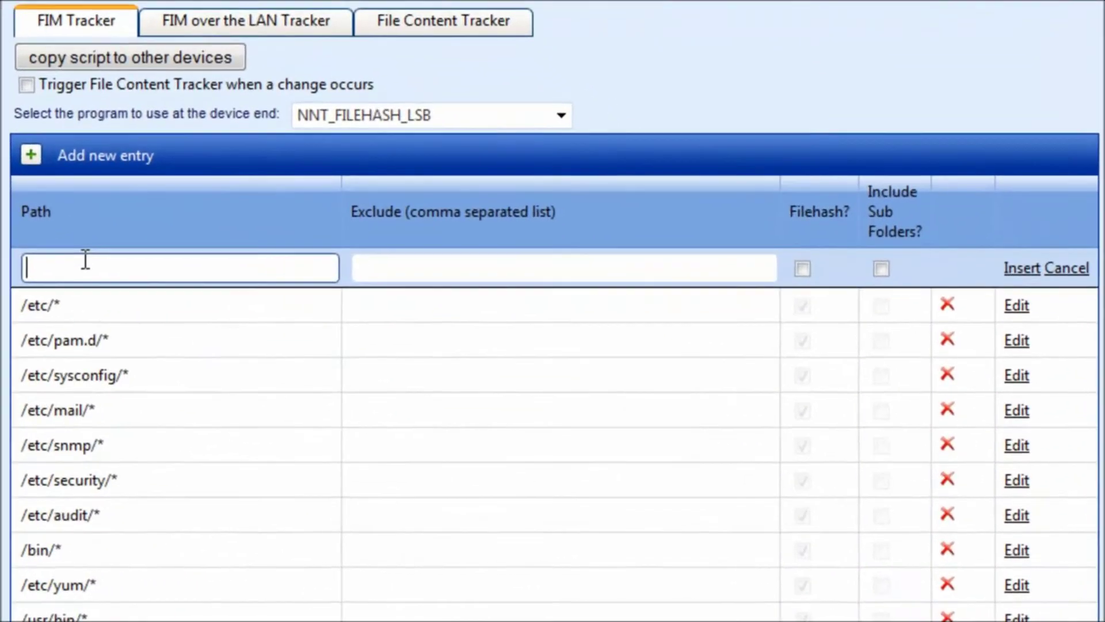
Fill in a new FIM tracker entry with path /etc/*.*, exclusion *.log and the filehash option enabled.
{"action": "left_click", "coordinate": [400, 365]}
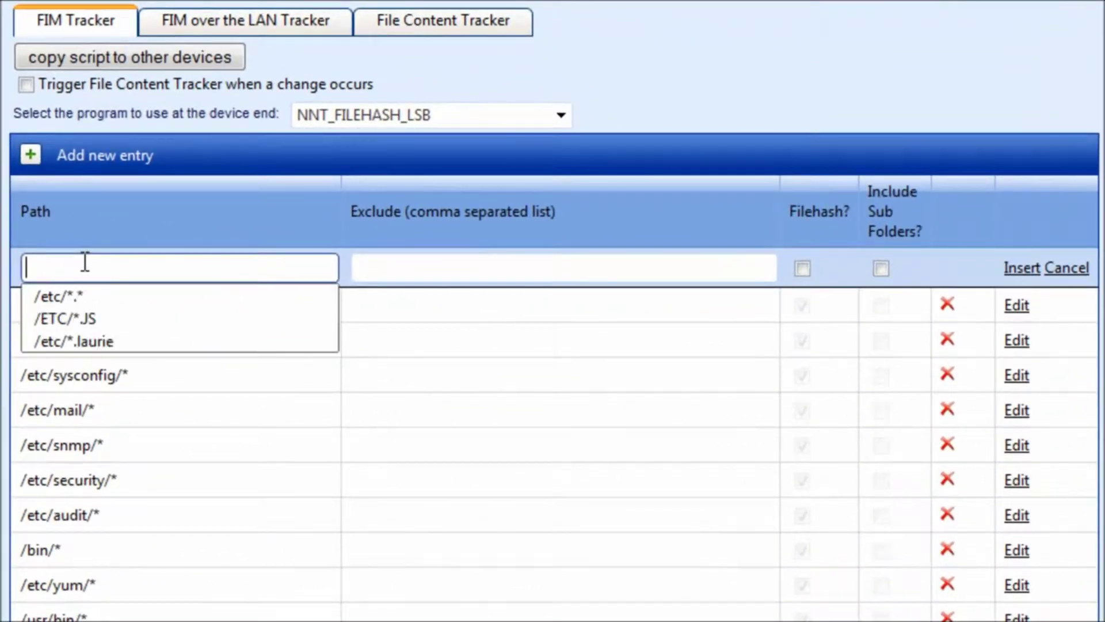
{"action": "left_click", "coordinate": [74, 300]}
{"action": "left_click", "coordinate": [379, 272]}
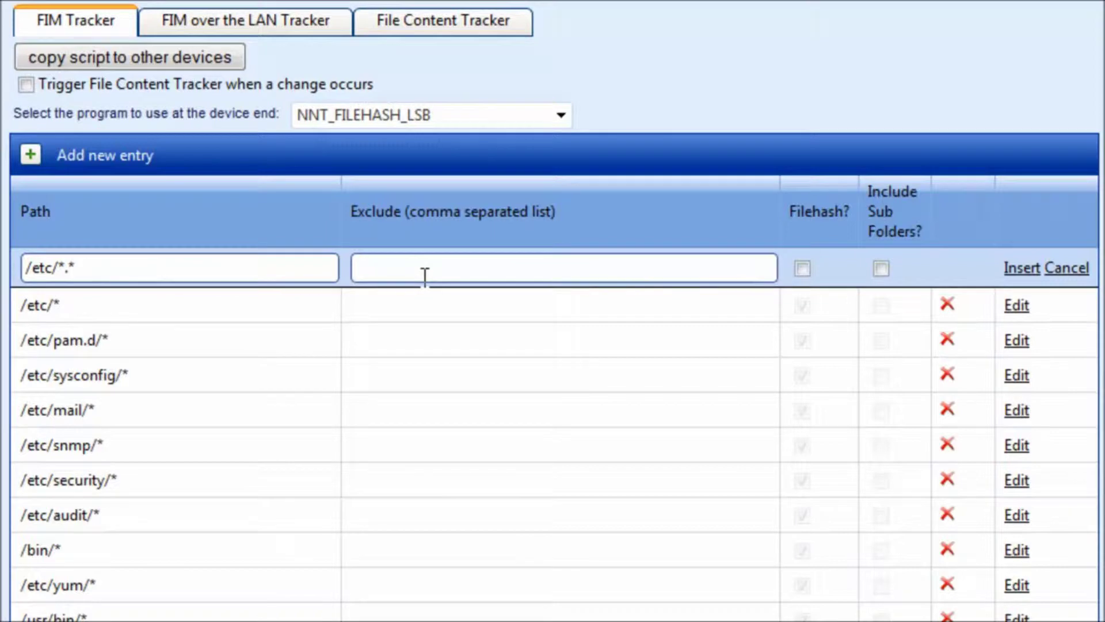
{"action": "type", "text": "*.log"}
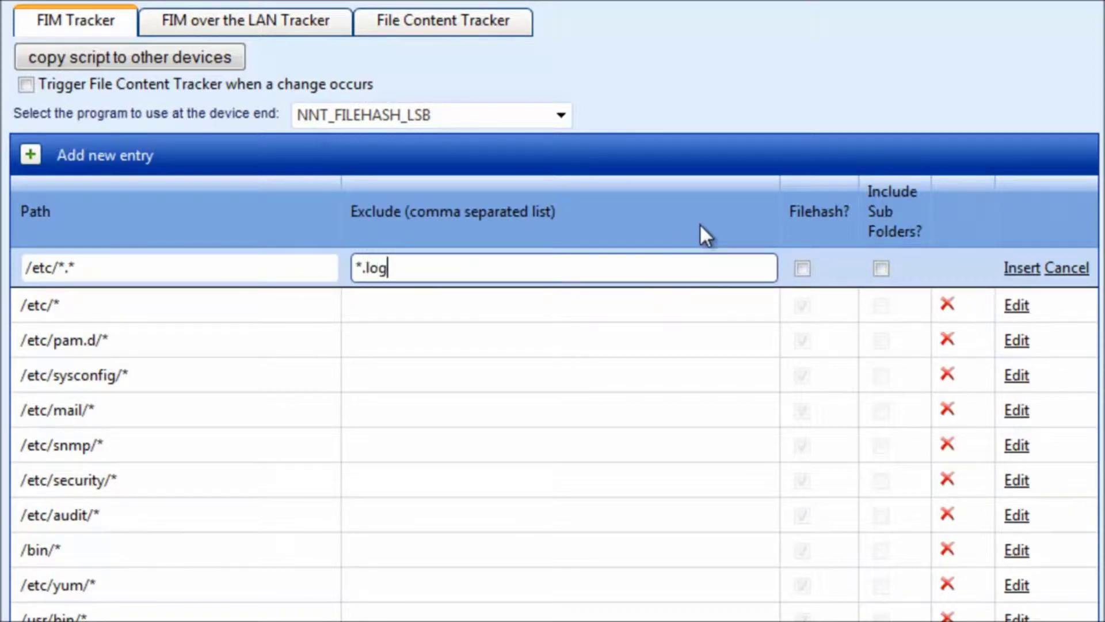
{"action": "left_click", "coordinate": [803, 268]}
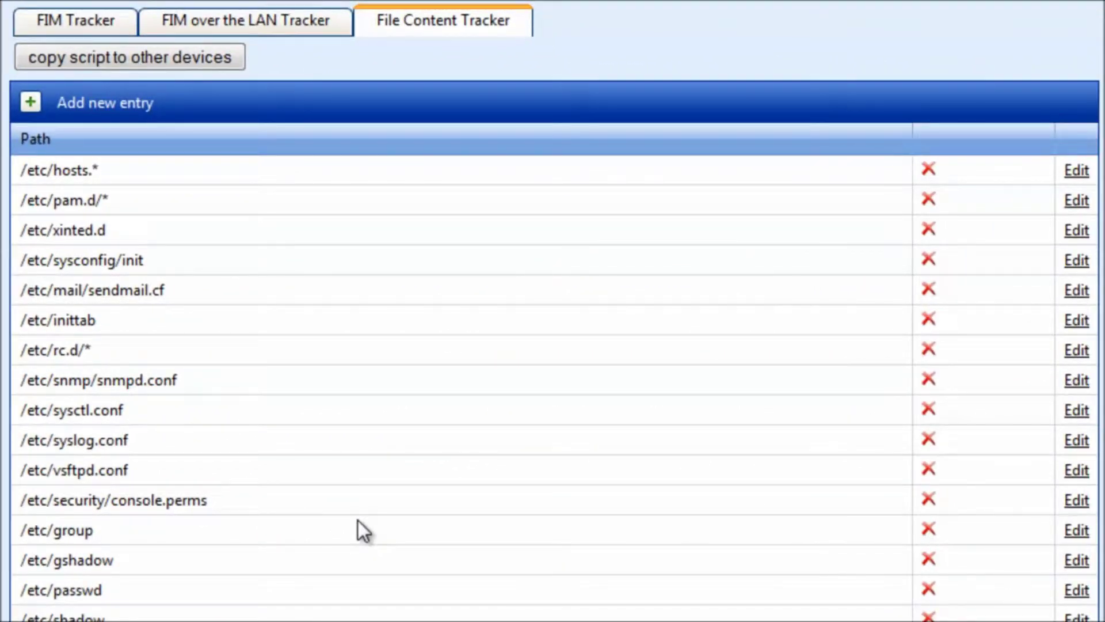
Examine the Linux/Unix configuration file paths tracked by the File Content Tracker.
{"action": "scroll", "coordinate": [358, 520], "scroll_direction": "down", "scroll_amount": 5}
{"action": "scroll", "coordinate": [358, 520], "scroll_direction": "down", "scroll_amount": 2}
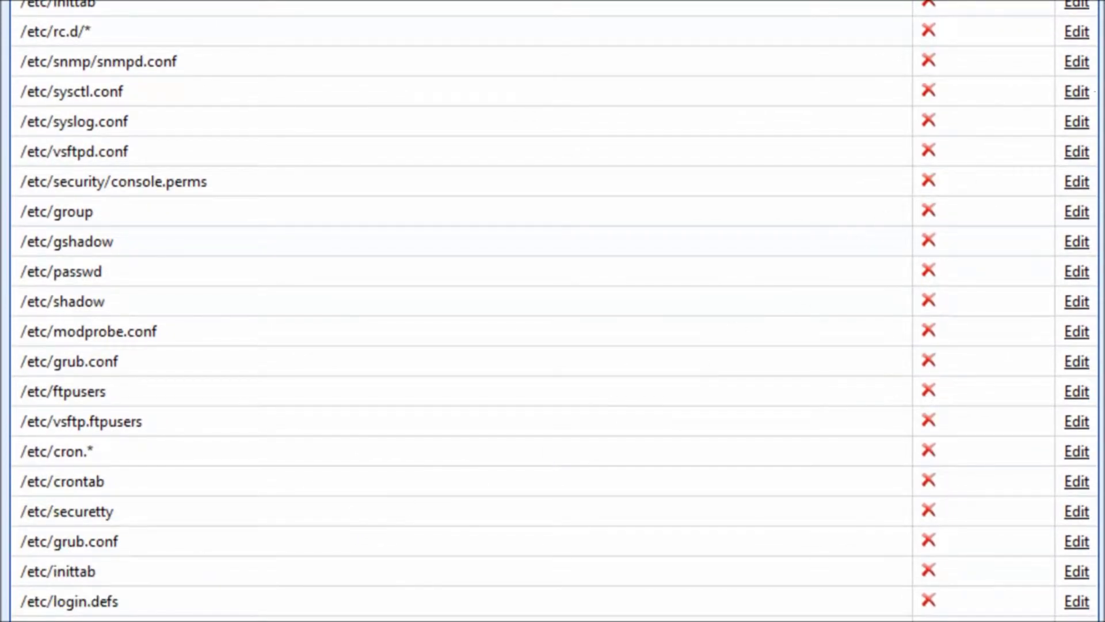
{"action": "scroll", "coordinate": [553, 311], "scroll_direction": "up", "scroll_amount": 10}
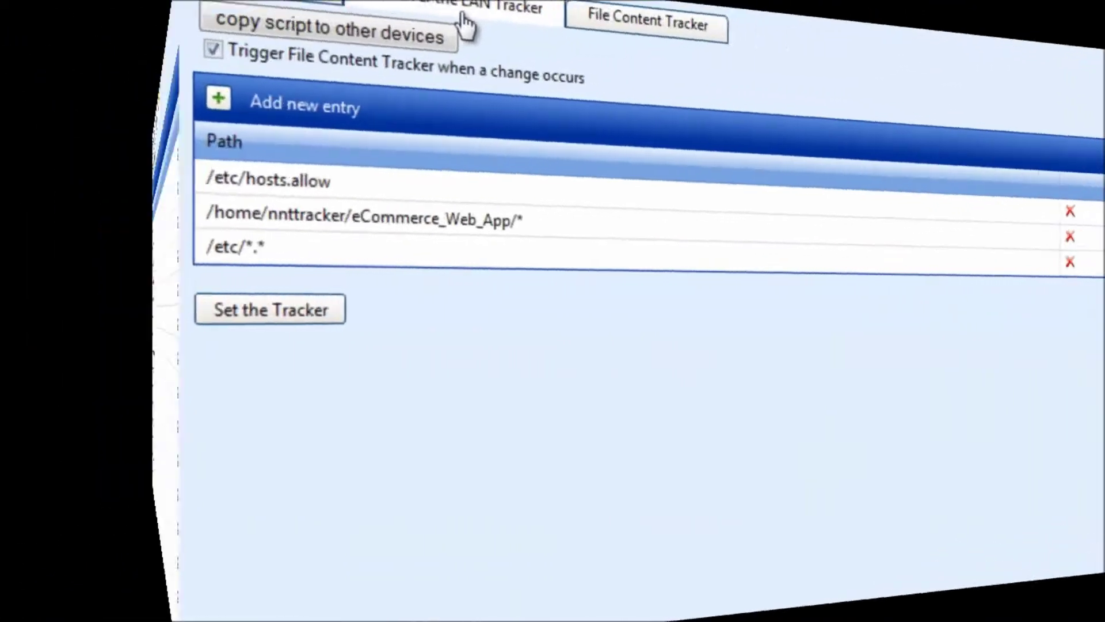
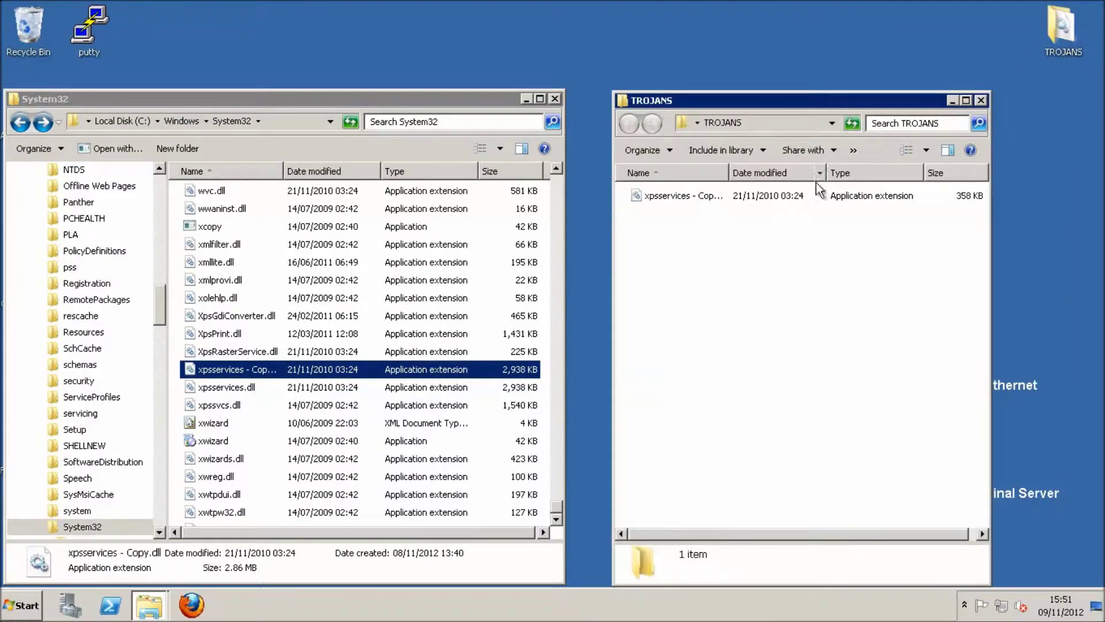
Switch to Windows Explorer, replace xpsservices - Copy.dll in System32 with the same-named file from the TROJANS folder, and close that folder.
{"action": "left_click", "coordinate": [663, 196]}
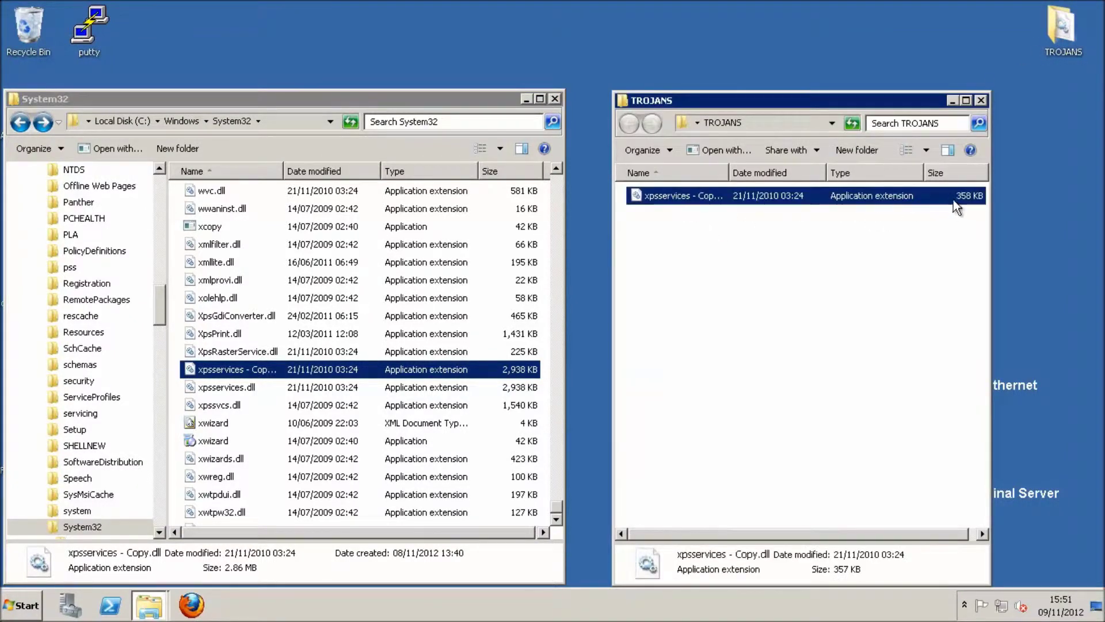
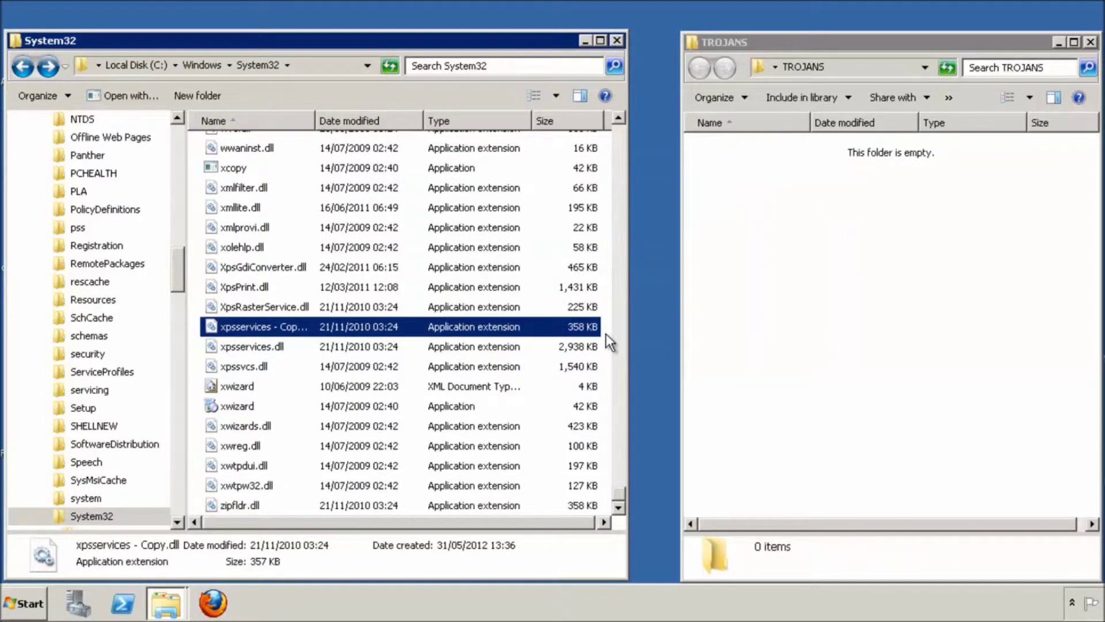
{"action": "left_click", "coordinate": [1089, 41]}
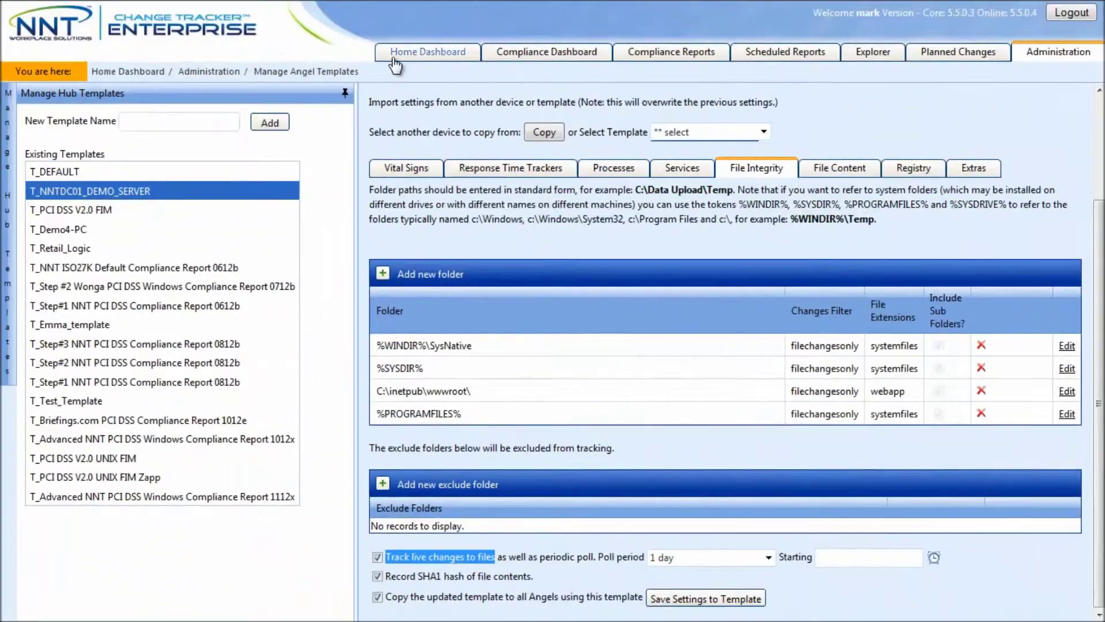
From Change Tracker's home dashboard, examine the file change recorded against planned change RFC - Demo change to System32.
{"action": "left_click", "coordinate": [395, 65]}
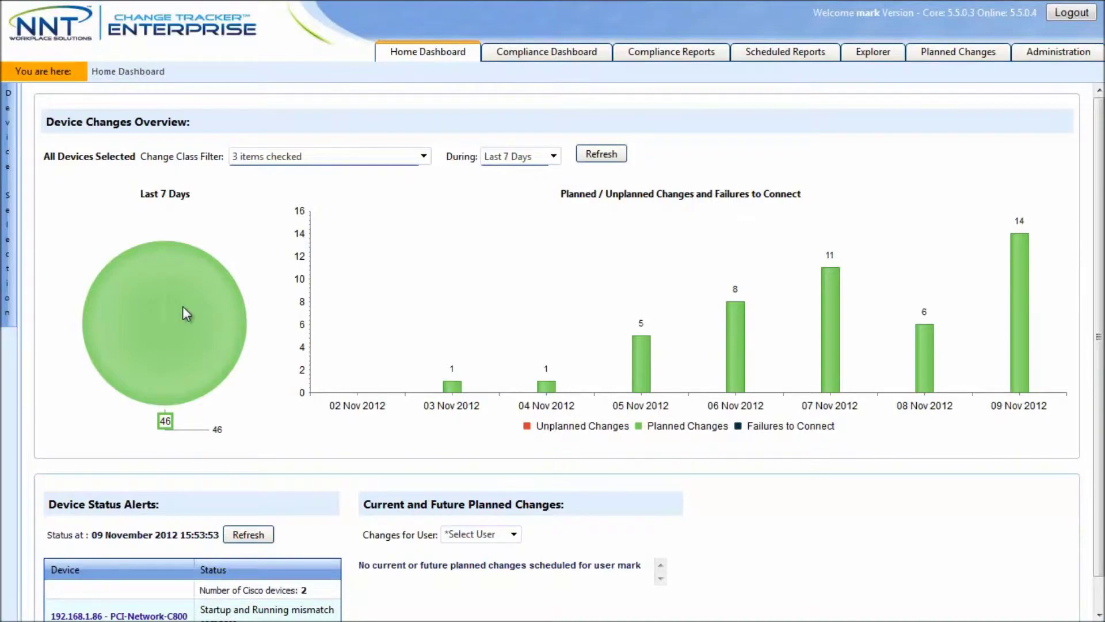
{"action": "left_click", "coordinate": [182, 307]}
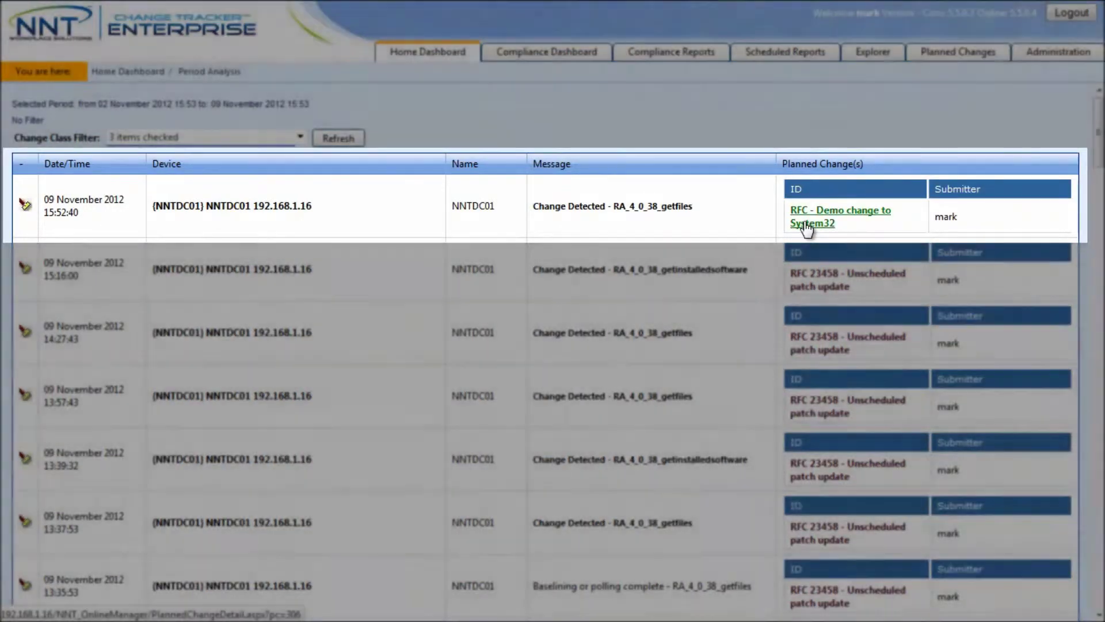
{"action": "left_click", "coordinate": [800, 238]}
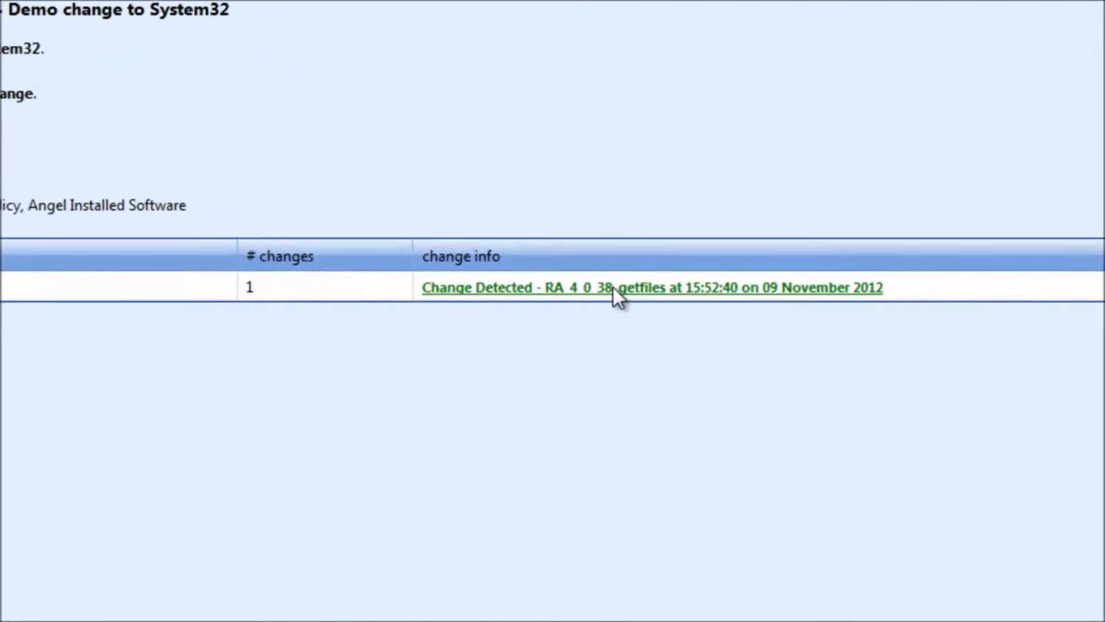
{"action": "left_click", "coordinate": [613, 288]}
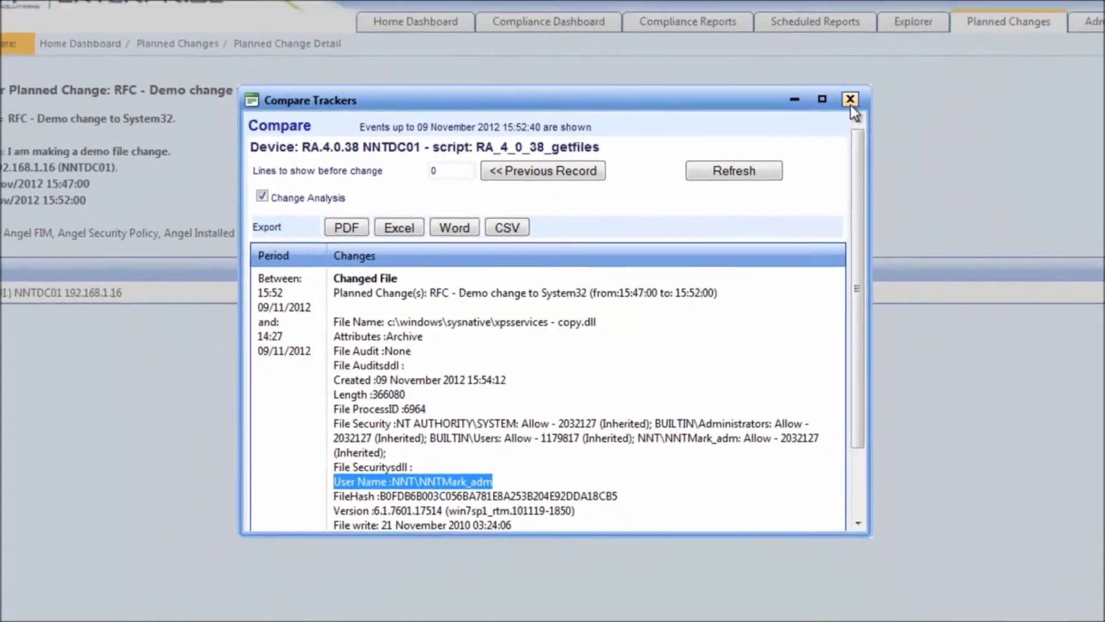
{"action": "left_click", "coordinate": [968, 23]}
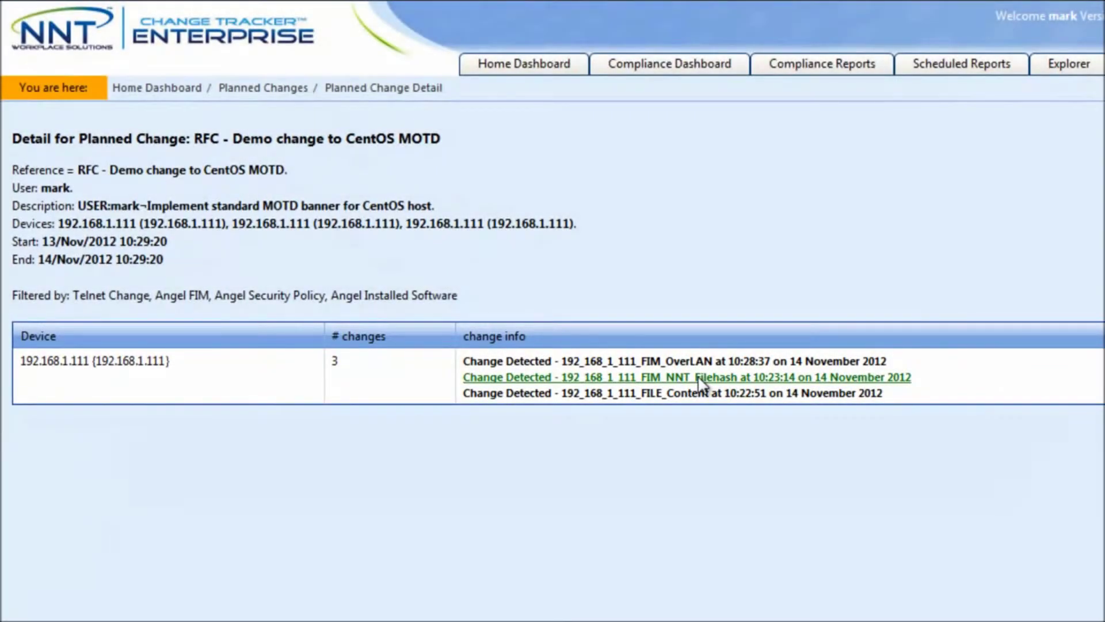
Examine the FIM_NNT_Filehash and FILE_Content changes recorded under planned change RFC - Demo change to CentOS MOTD.
{"action": "left_click", "coordinate": [700, 379]}
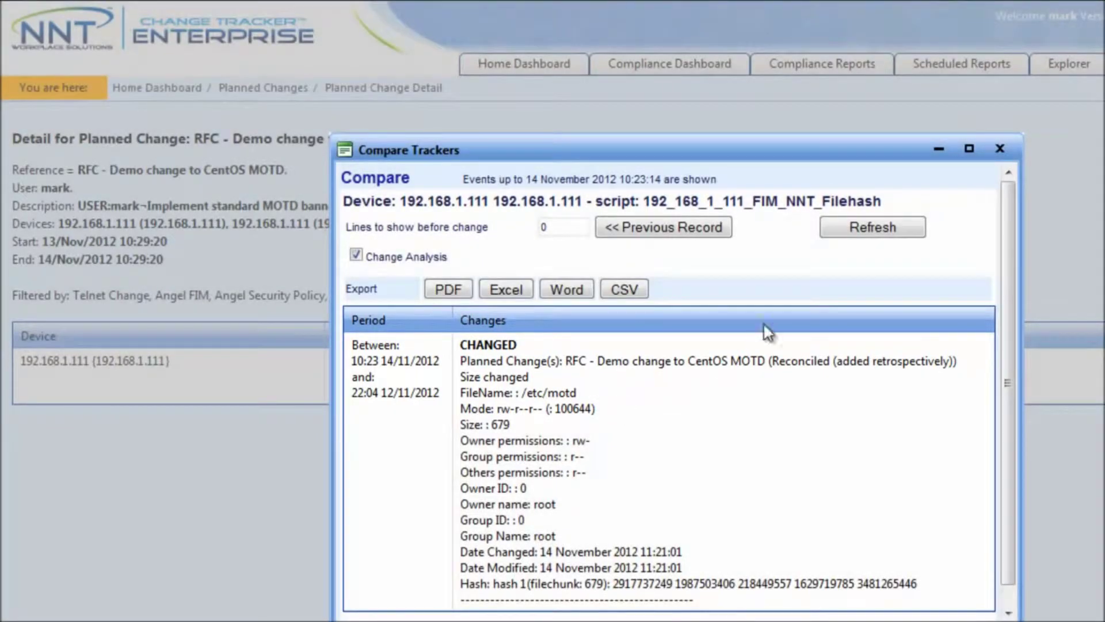
{"action": "left_click", "coordinate": [999, 150]}
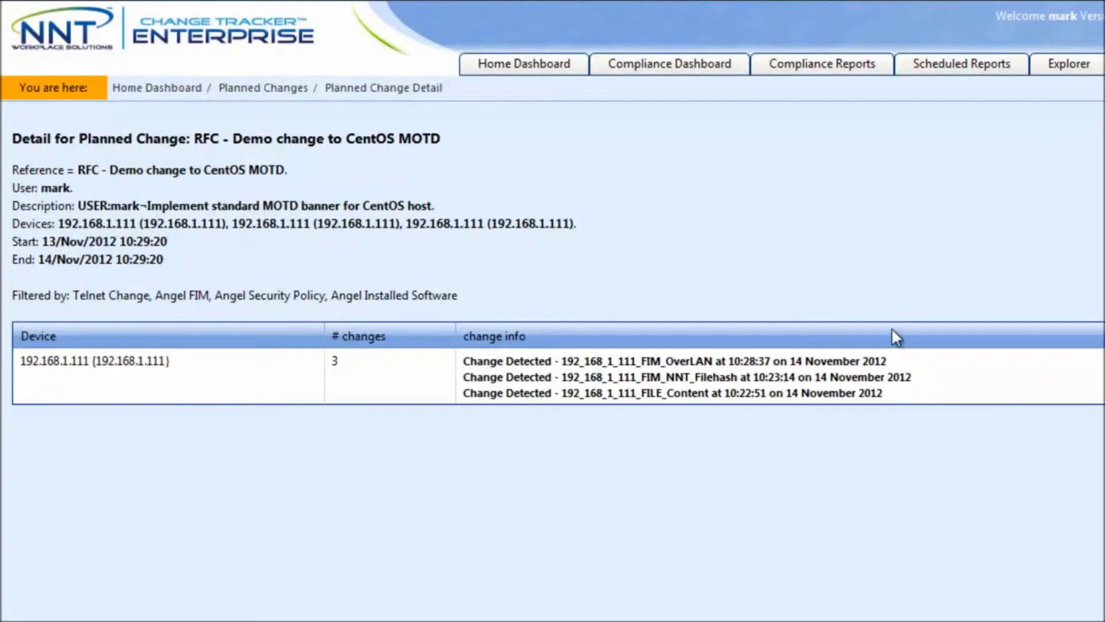
{"action": "left_click", "coordinate": [666, 332]}
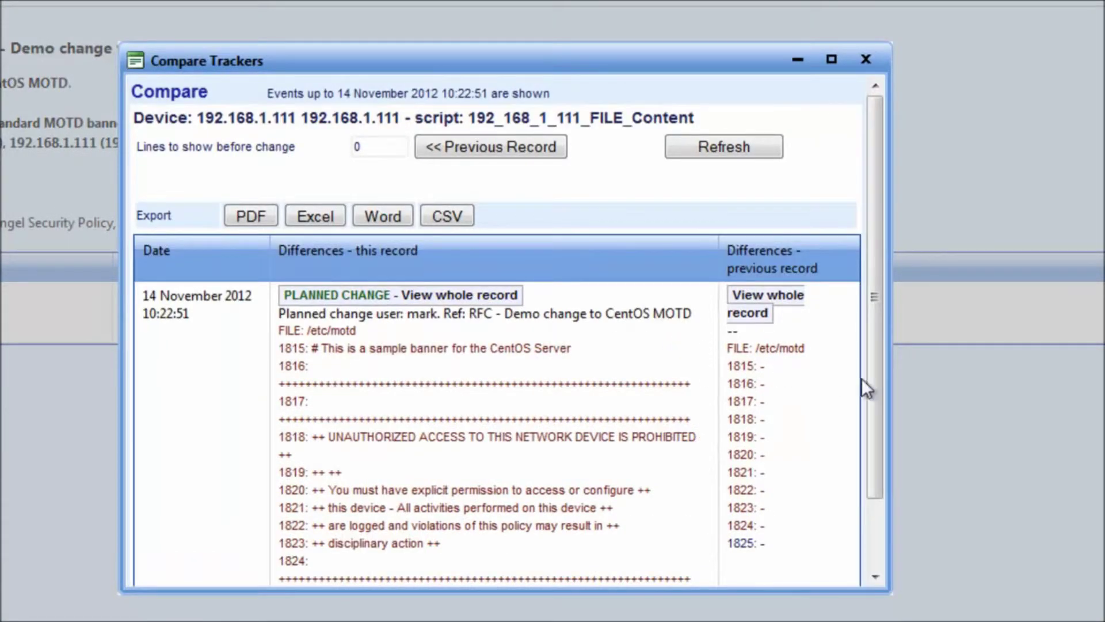
{"action": "left_click_drag", "start_coordinate": [894, 381], "coordinate": [1097, 382]}
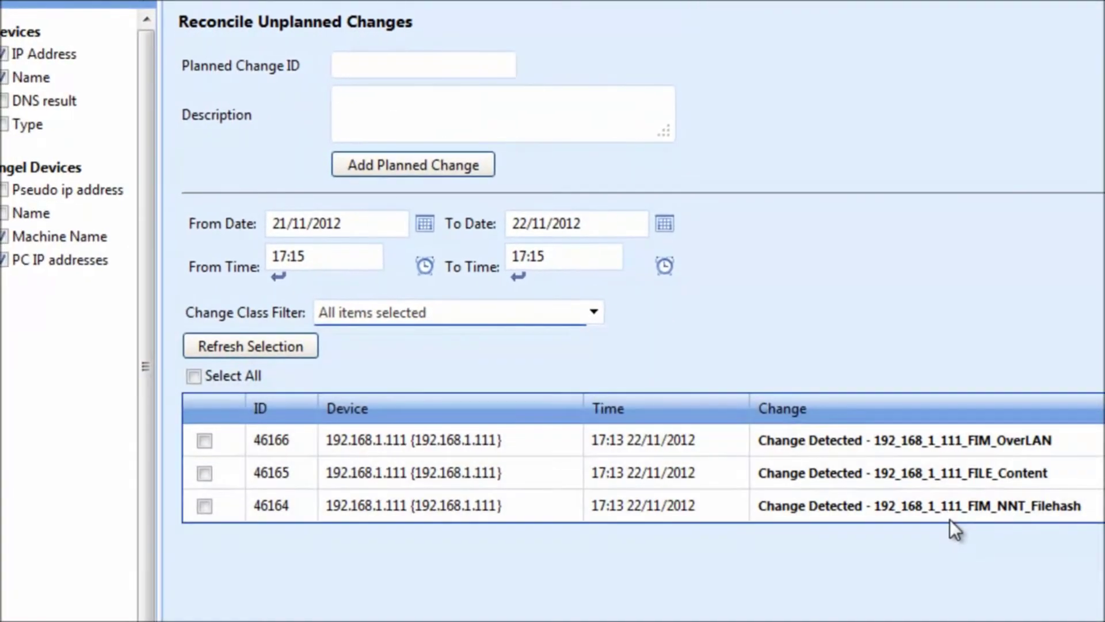
Review the Filehash, OverLAN and File Content comparisons for the unplanned changes on 192.168.1.111.
{"action": "double_click", "coordinate": [934, 516]}
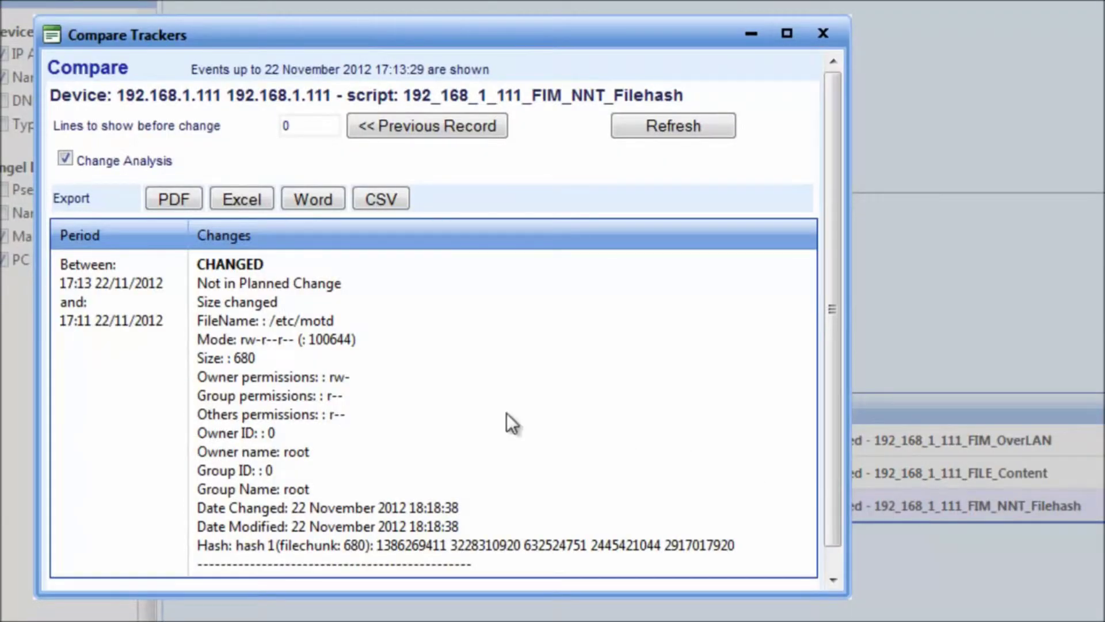
{"action": "left_click", "coordinate": [818, 33]}
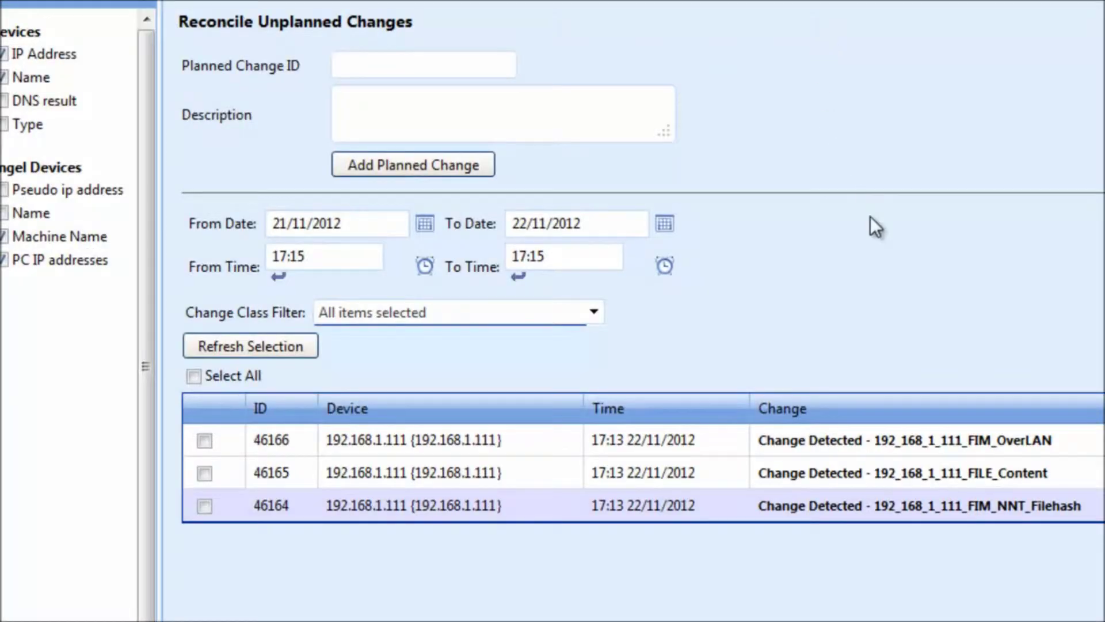
{"action": "double_click", "coordinate": [1020, 446]}
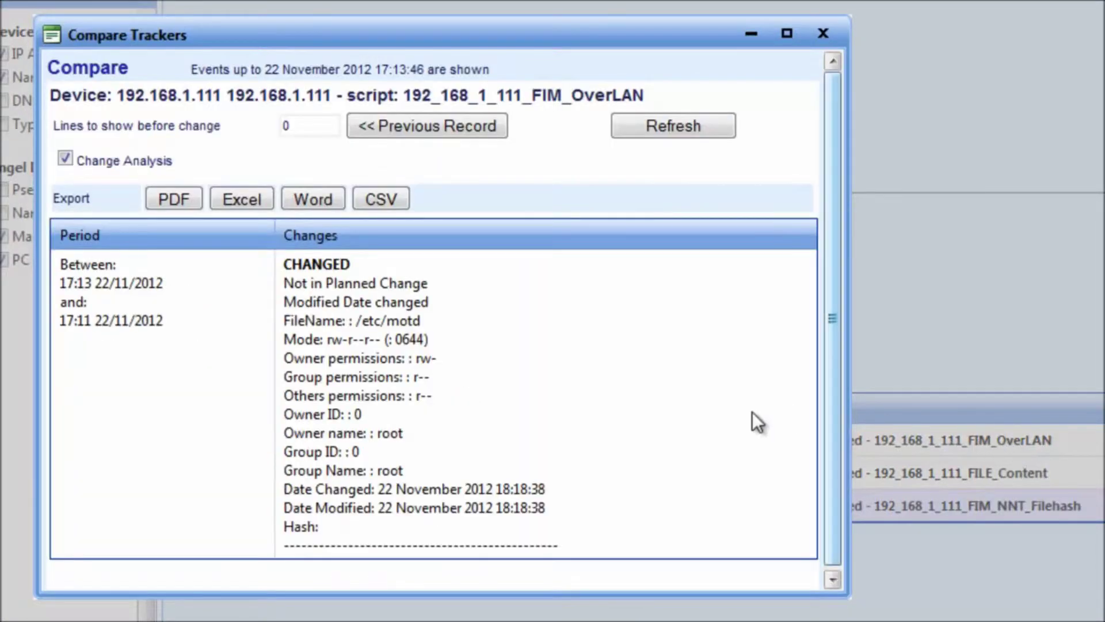
{"action": "left_click", "coordinate": [820, 38]}
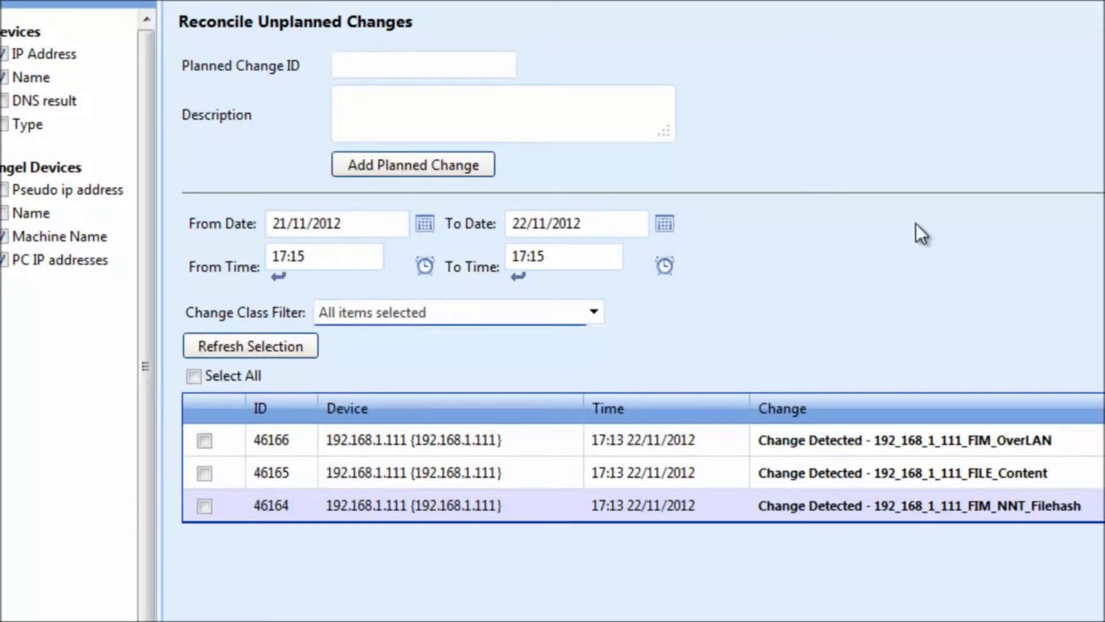
{"action": "double_click", "coordinate": [1024, 468]}
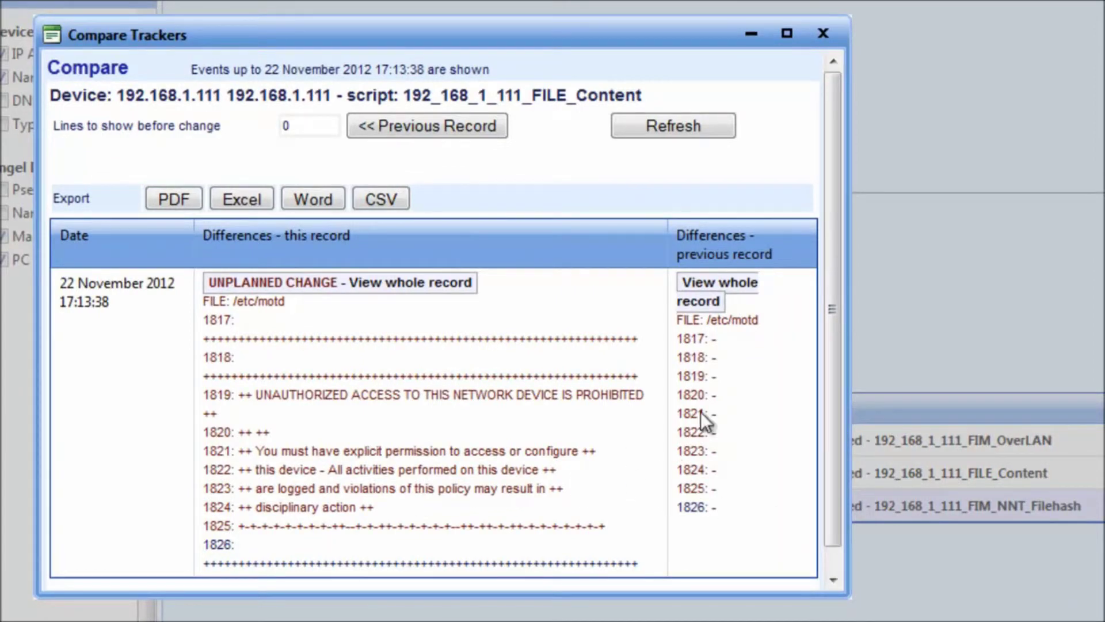
{"action": "left_click", "coordinate": [822, 35]}
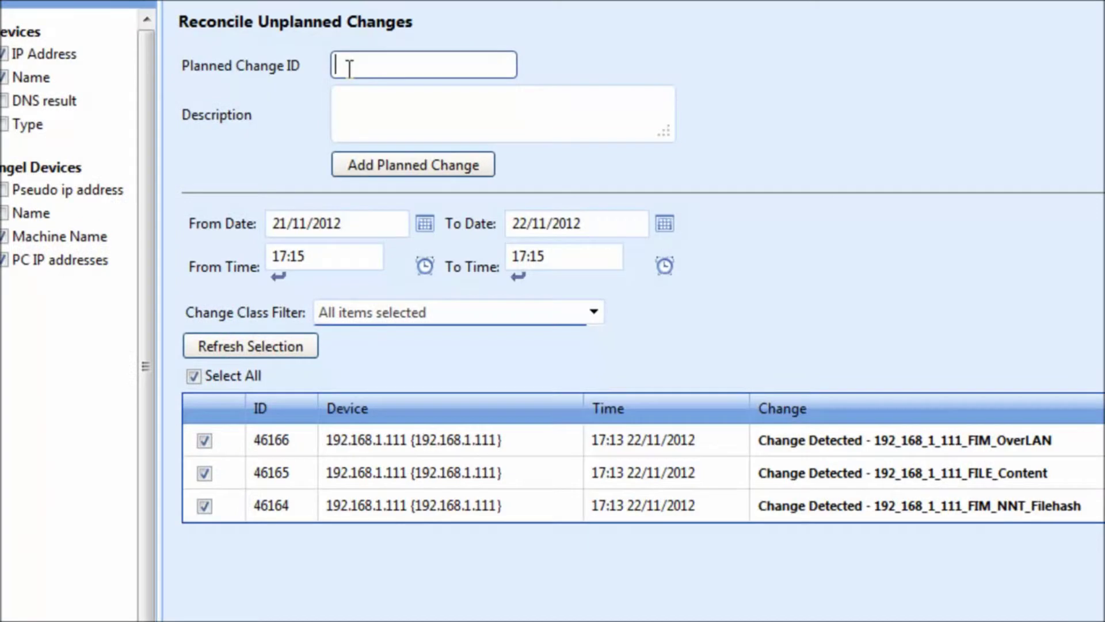
Reconcile all listed unplanned changes as planned change "RFC - Demo changes only" with description "MOTD changes for demo".
{"action": "type", "text": "RFC - Demo changes only"}
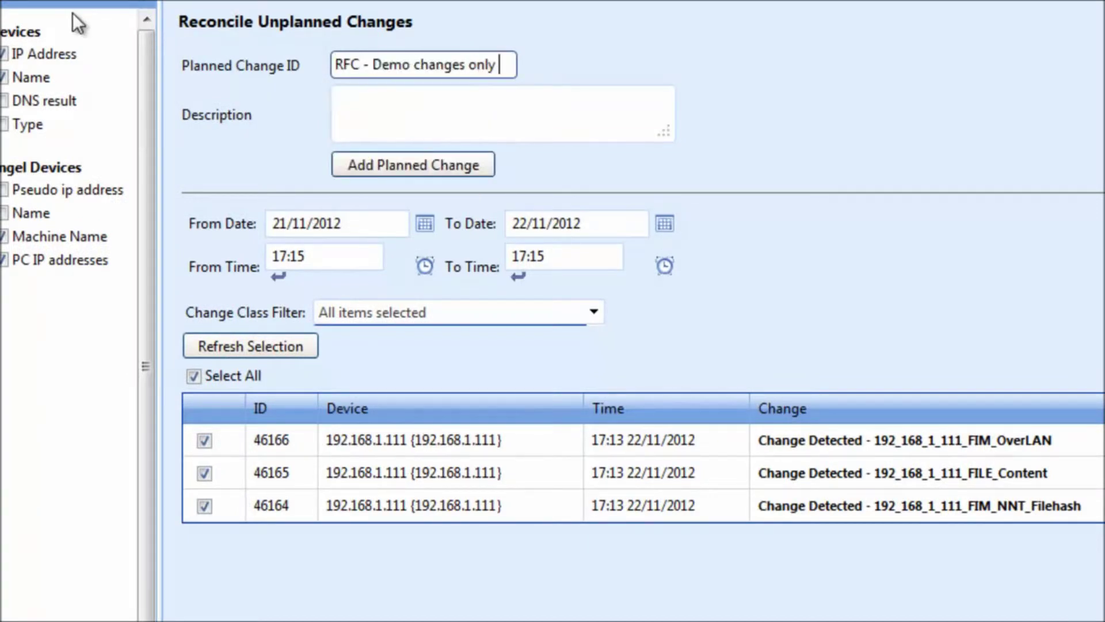
{"action": "key", "text": "Tab"}
{"action": "type", "text": "MOT"}
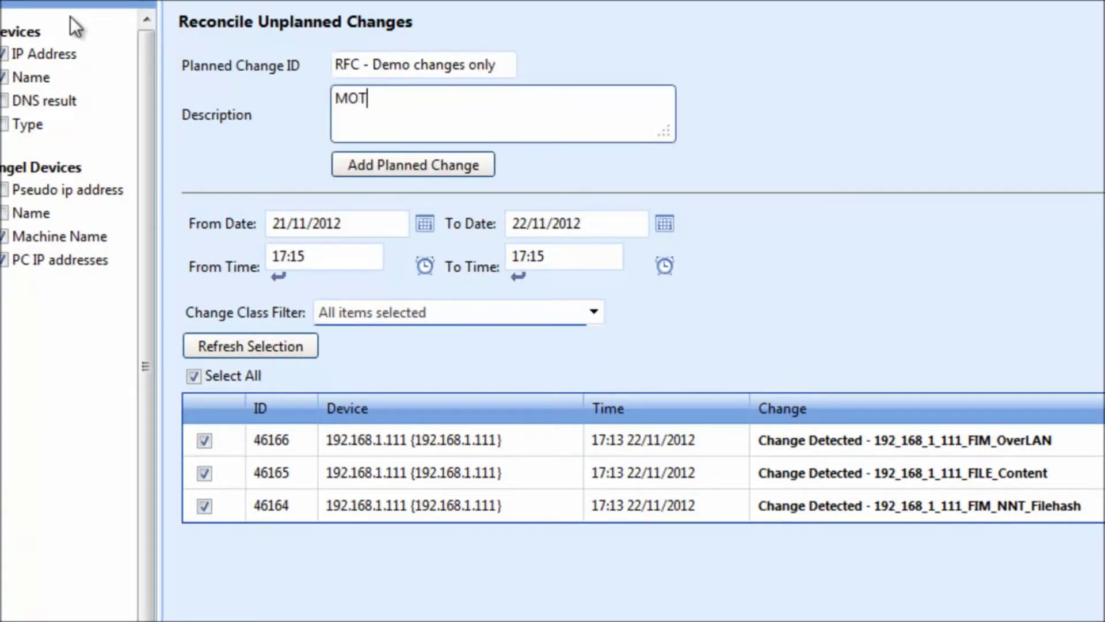
{"action": "type", "text": "D changes for demo"}
{"action": "left_click", "coordinate": [407, 171]}
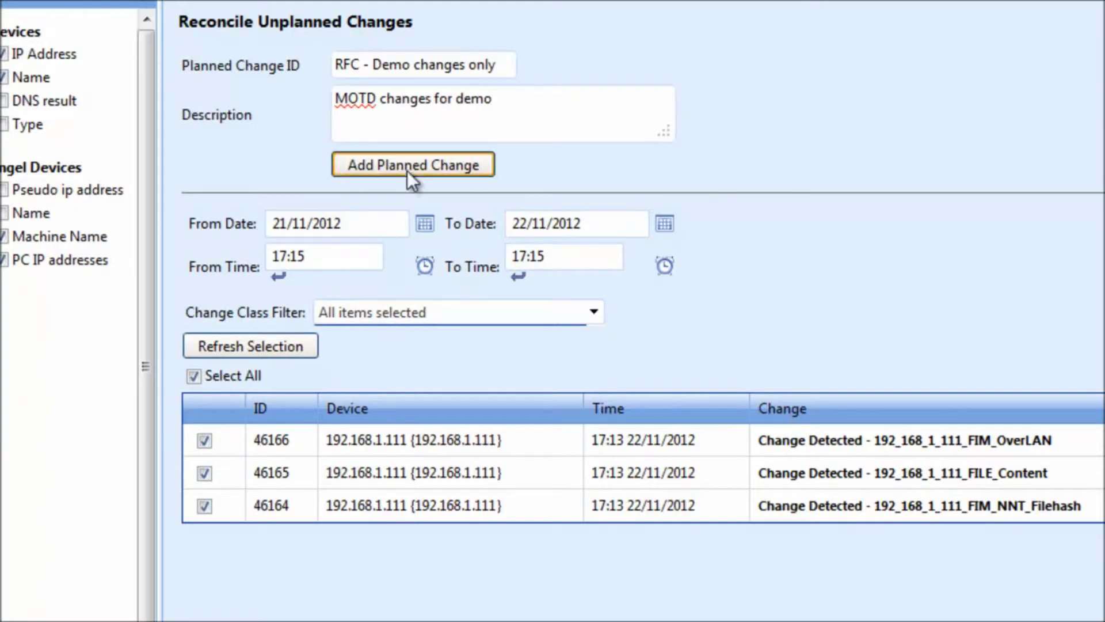
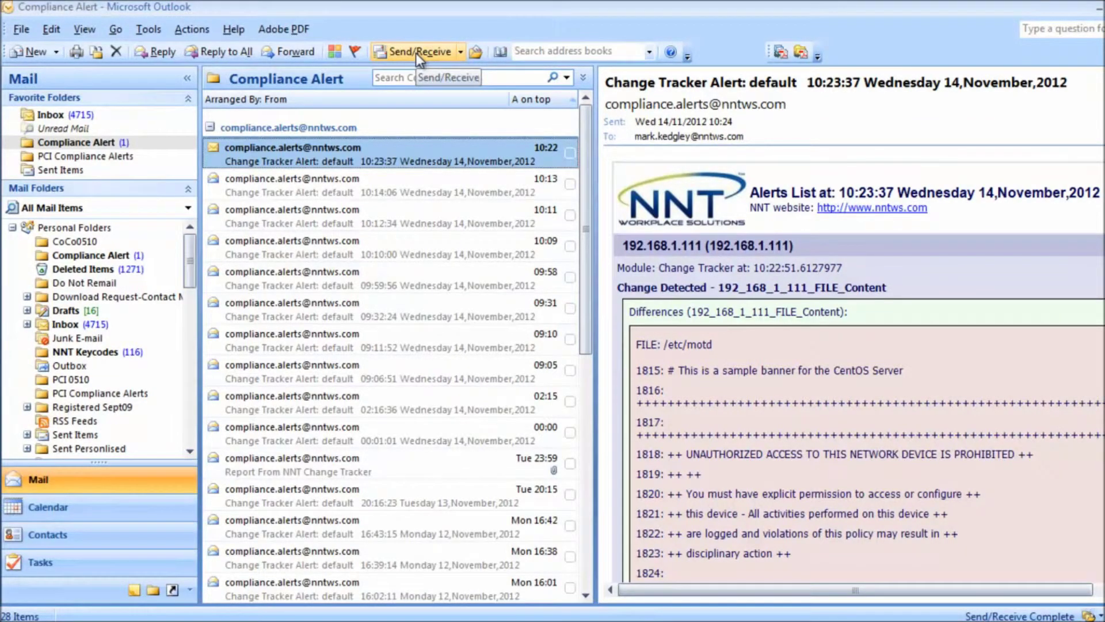
Switch to Outlook, fetch new mail and open the newest Change Tracker alert in the Compliance Alert folder.
{"action": "left_click", "coordinate": [413, 54]}
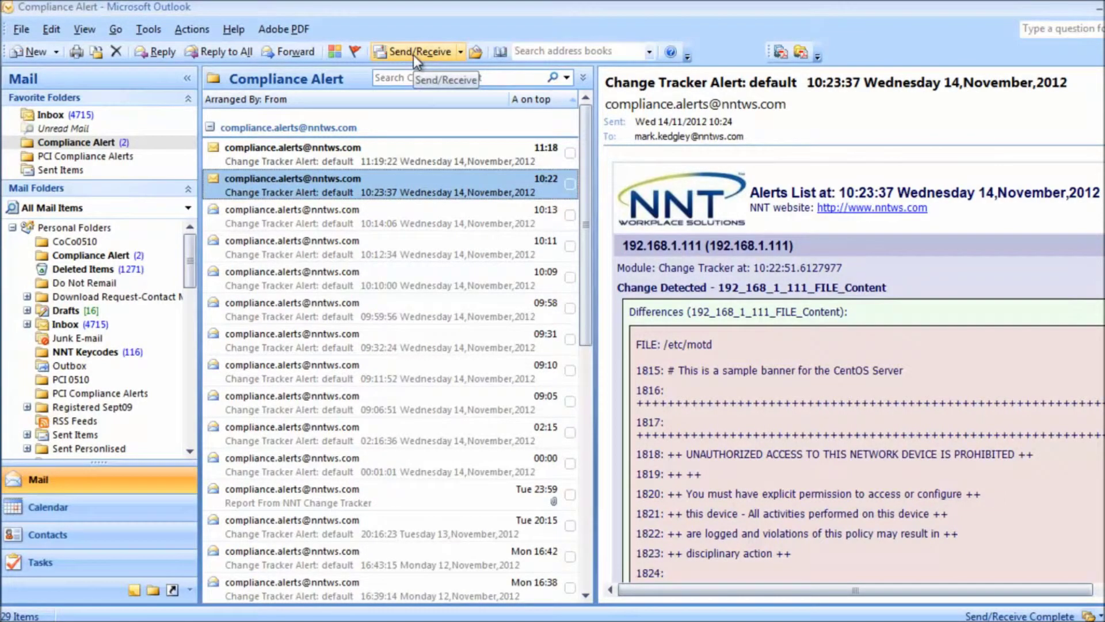
{"action": "left_click", "coordinate": [393, 151]}
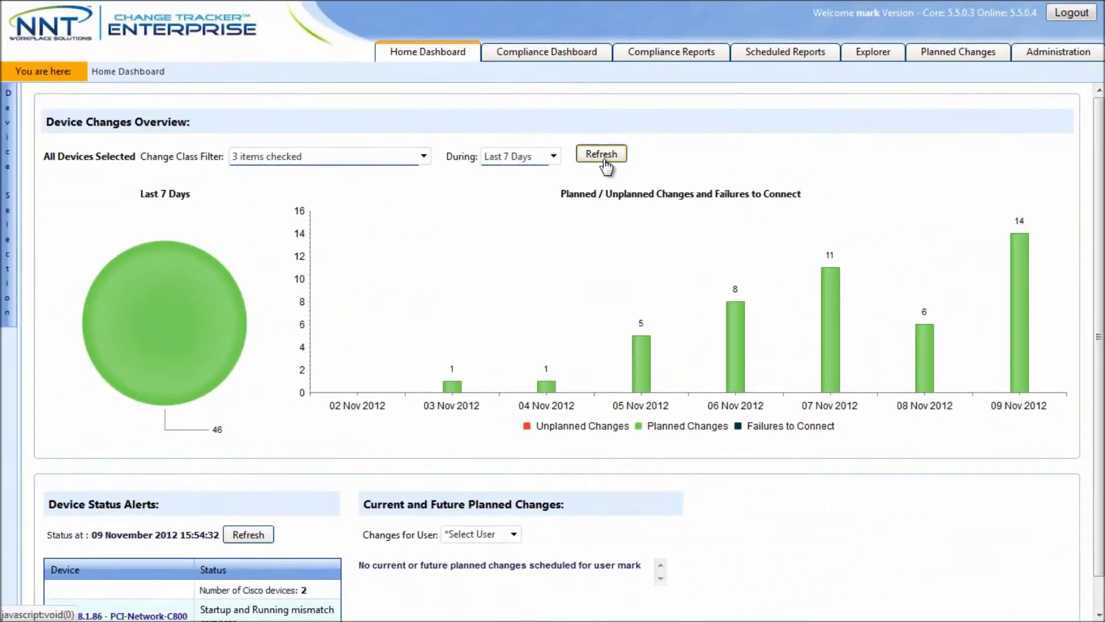
Switch to Change Tracker, refresh the device changes overview for the last 7 days and open its unplanned changes.
{"action": "left_click", "coordinate": [612, 161]}
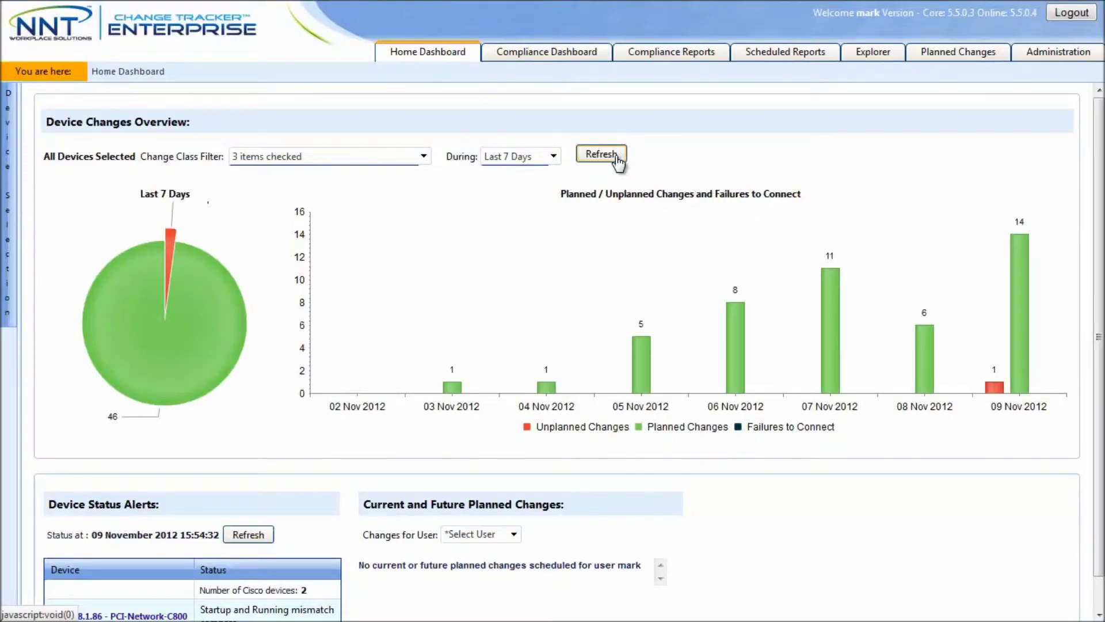
{"action": "mouse_move", "coordinate": [170, 248]}
{"action": "left_click", "coordinate": [170, 246]}
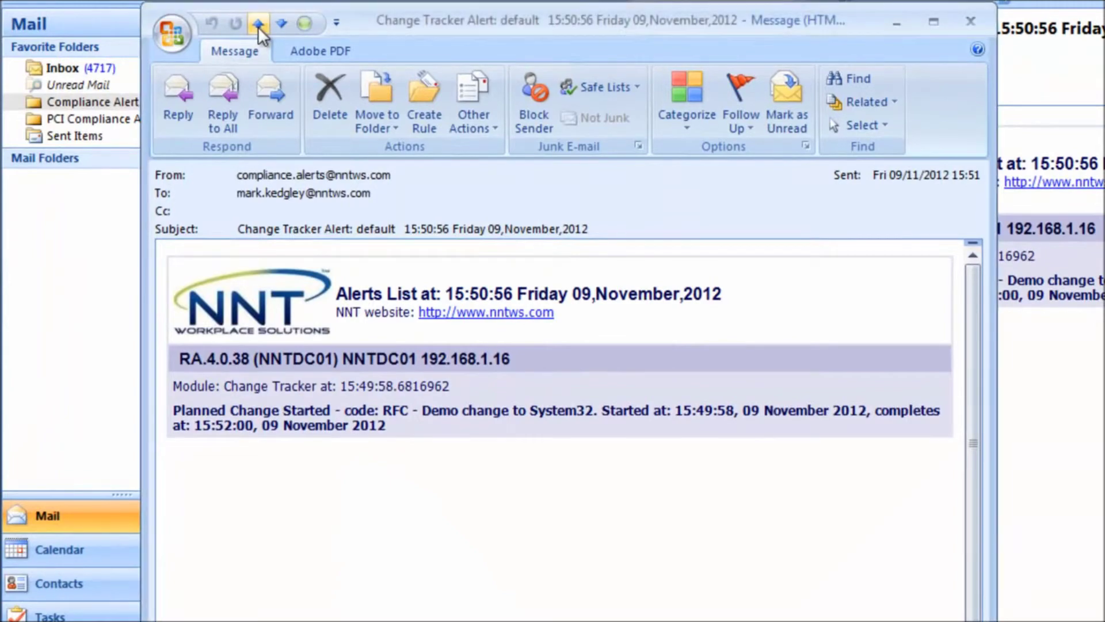
Switch to Outlook, move on from the planned change alert and examine the PDF attached to the Daily Compliance Report message.
{"action": "left_click", "coordinate": [258, 25]}
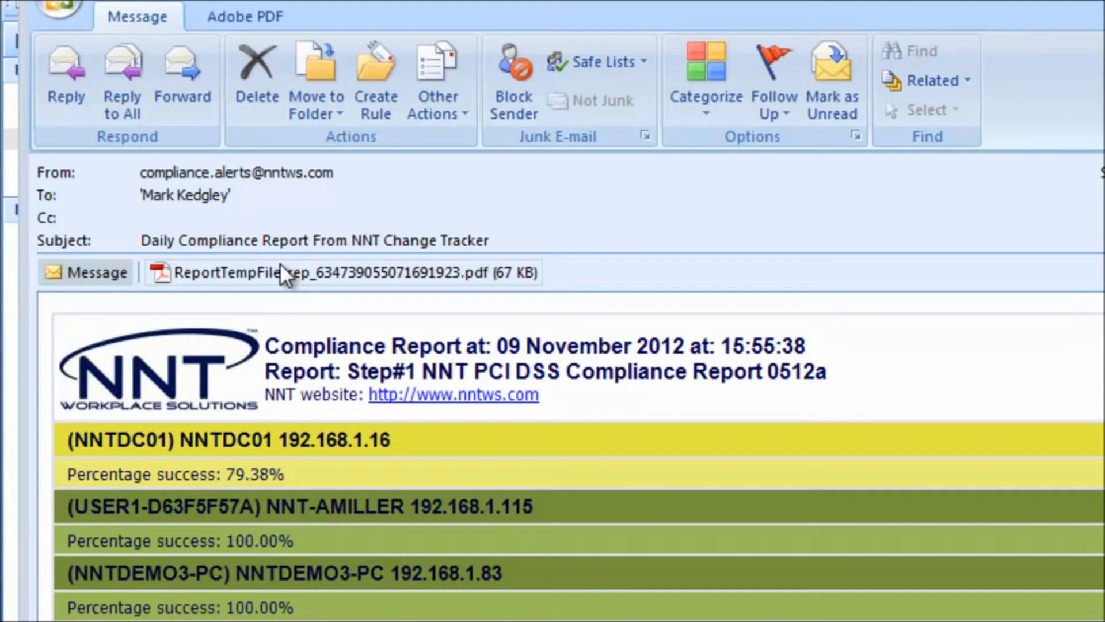
{"action": "left_click", "coordinate": [277, 269]}
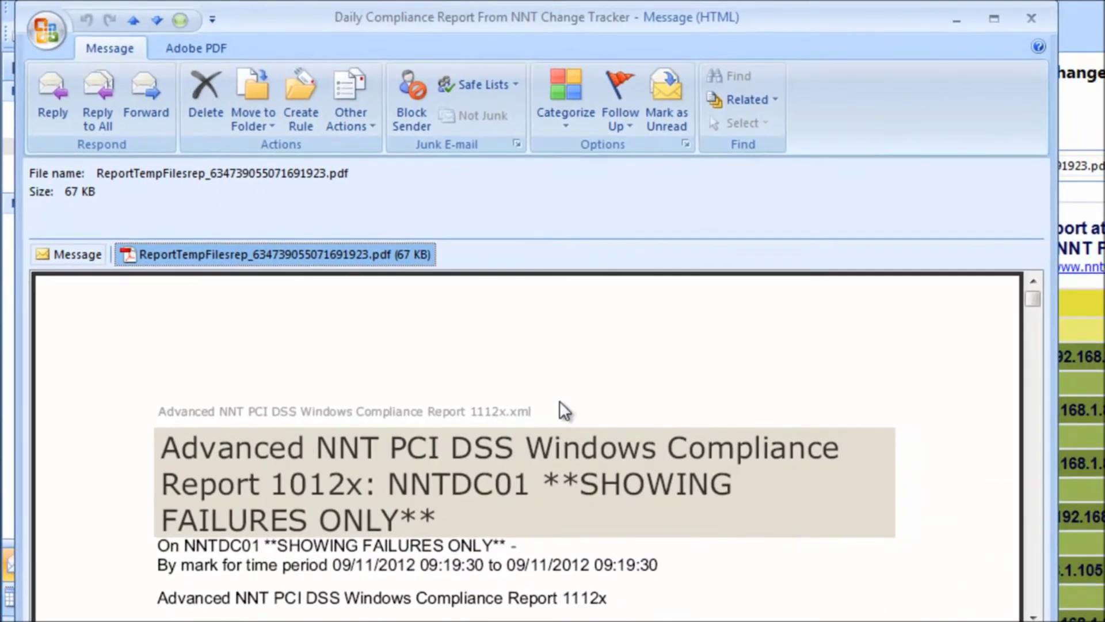
{"action": "scroll", "coordinate": [562, 406], "scroll_direction": "down", "scroll_amount": 3}
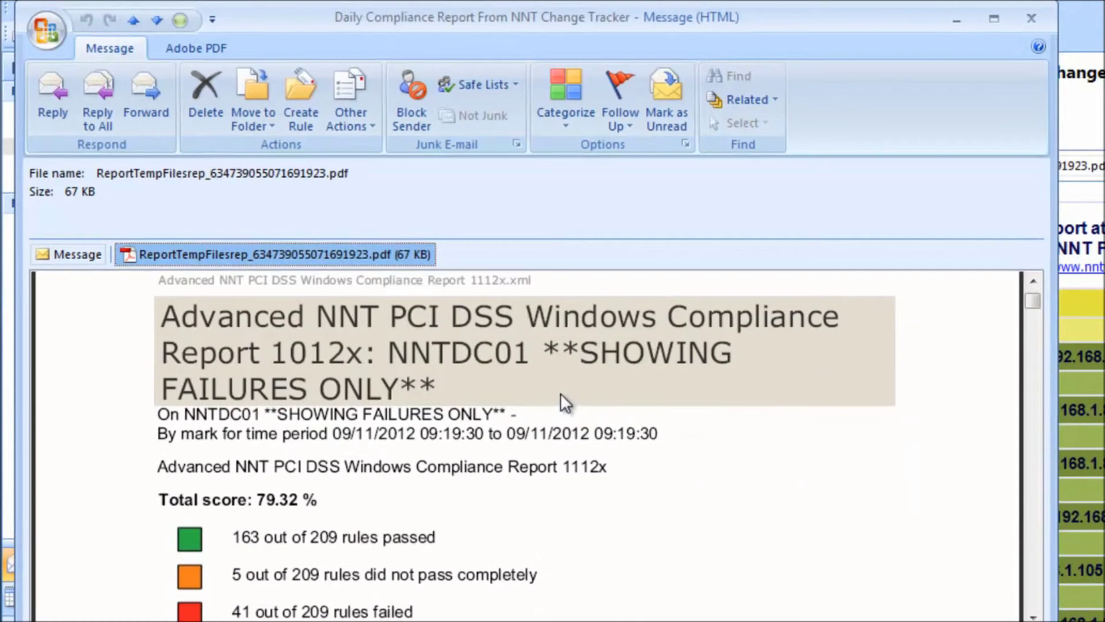